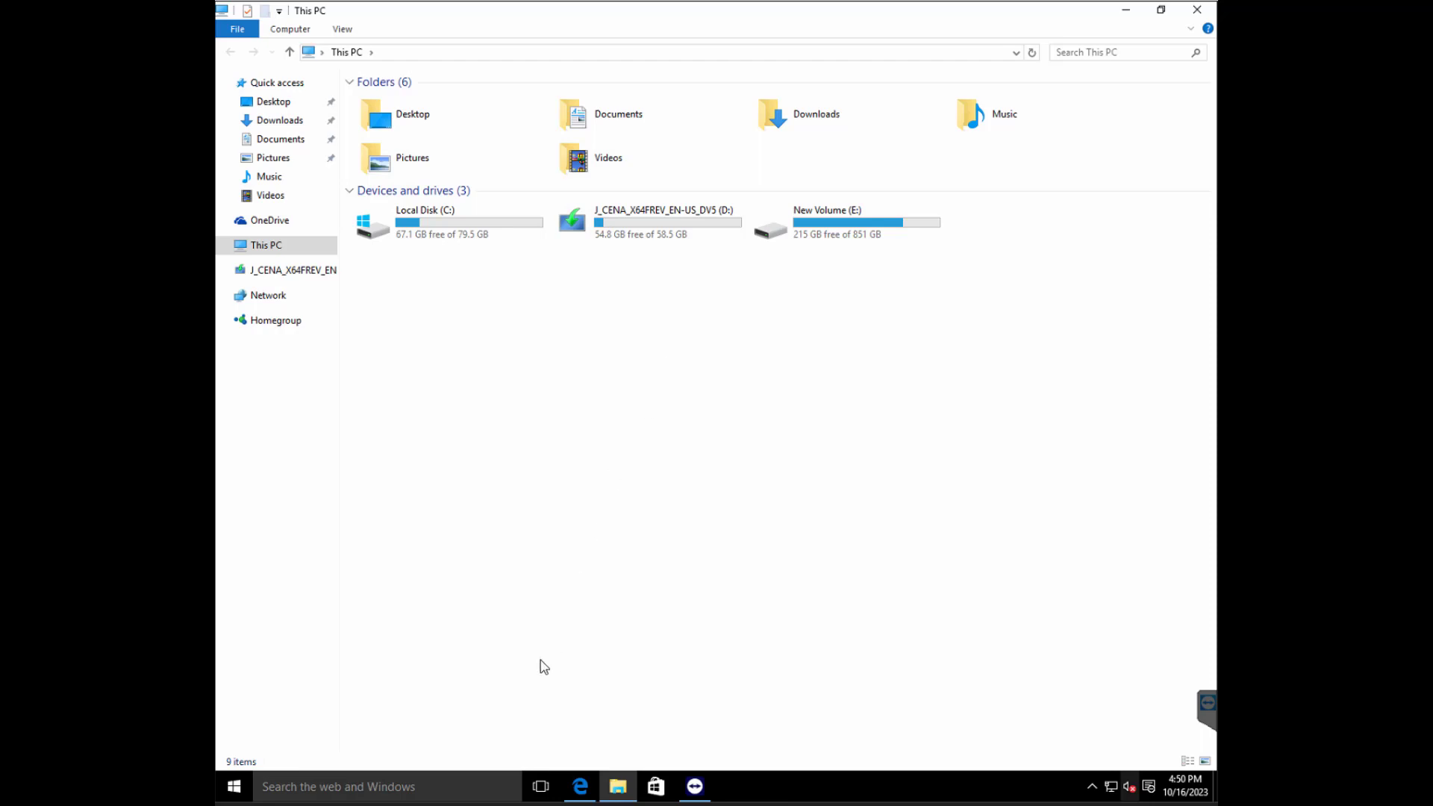
- Open Devices and Printers to view the devices and printers installed on this PC
{"action": "left_click", "coordinate": [237, 787]}
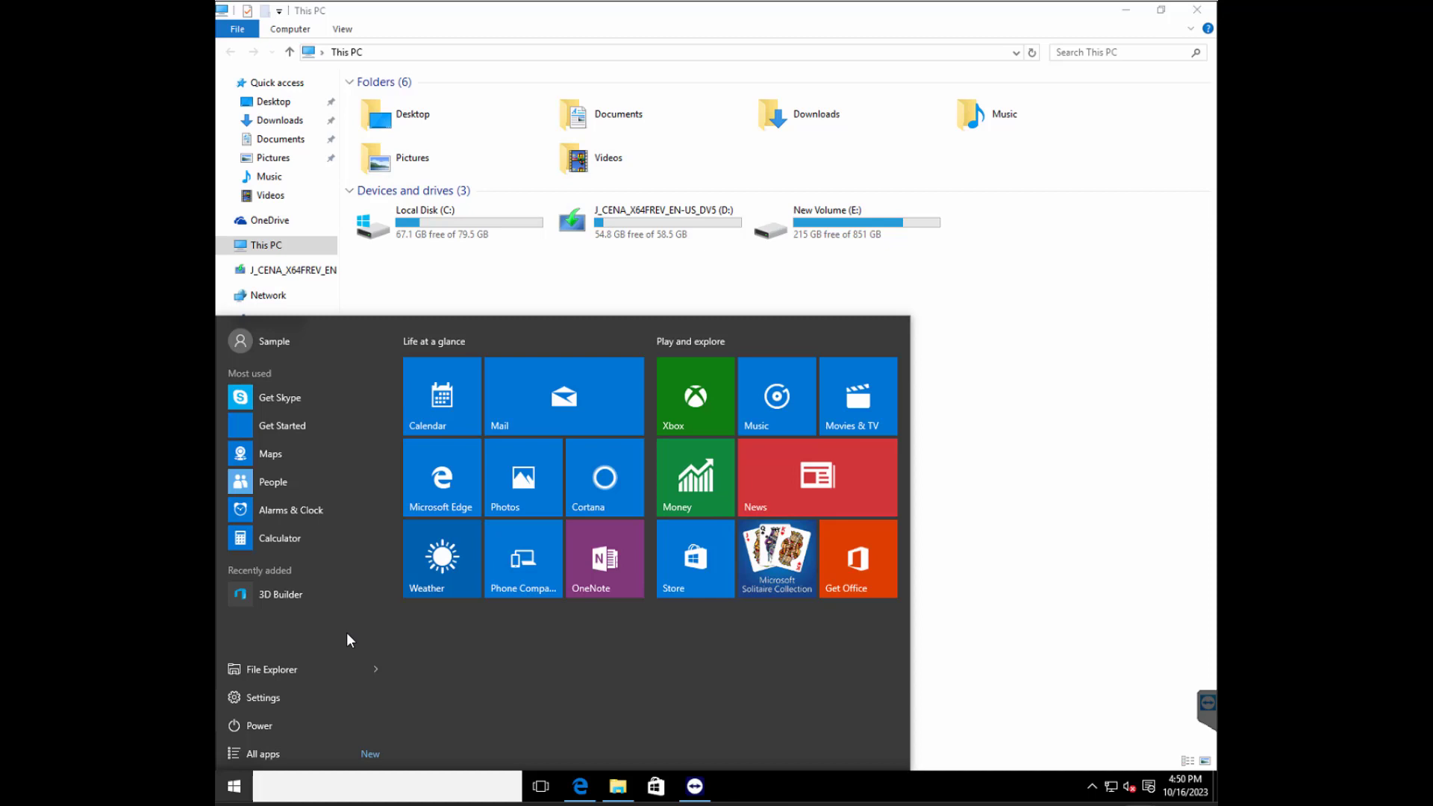
{"action": "type", "text": "pri"}
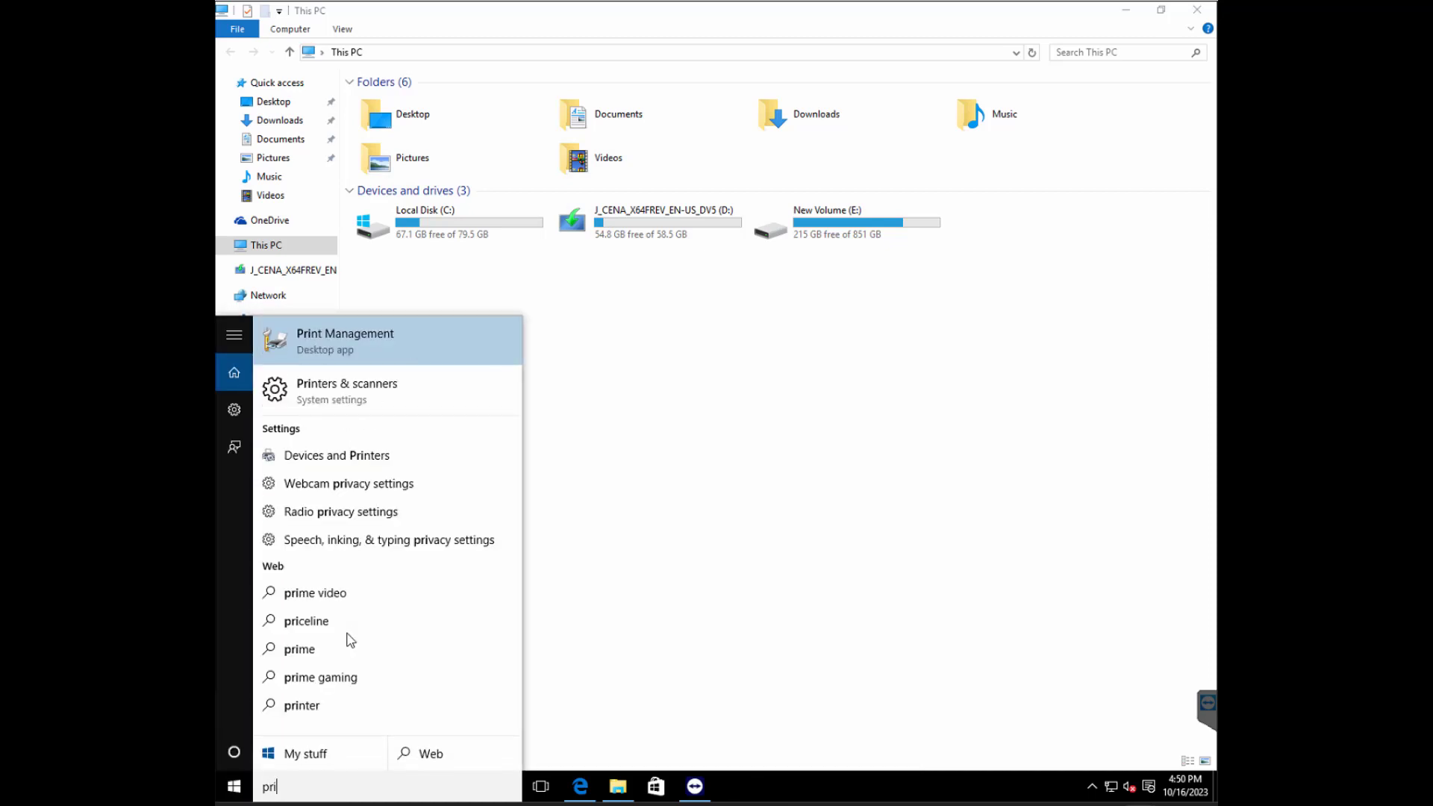
{"action": "left_click", "coordinate": [372, 463]}
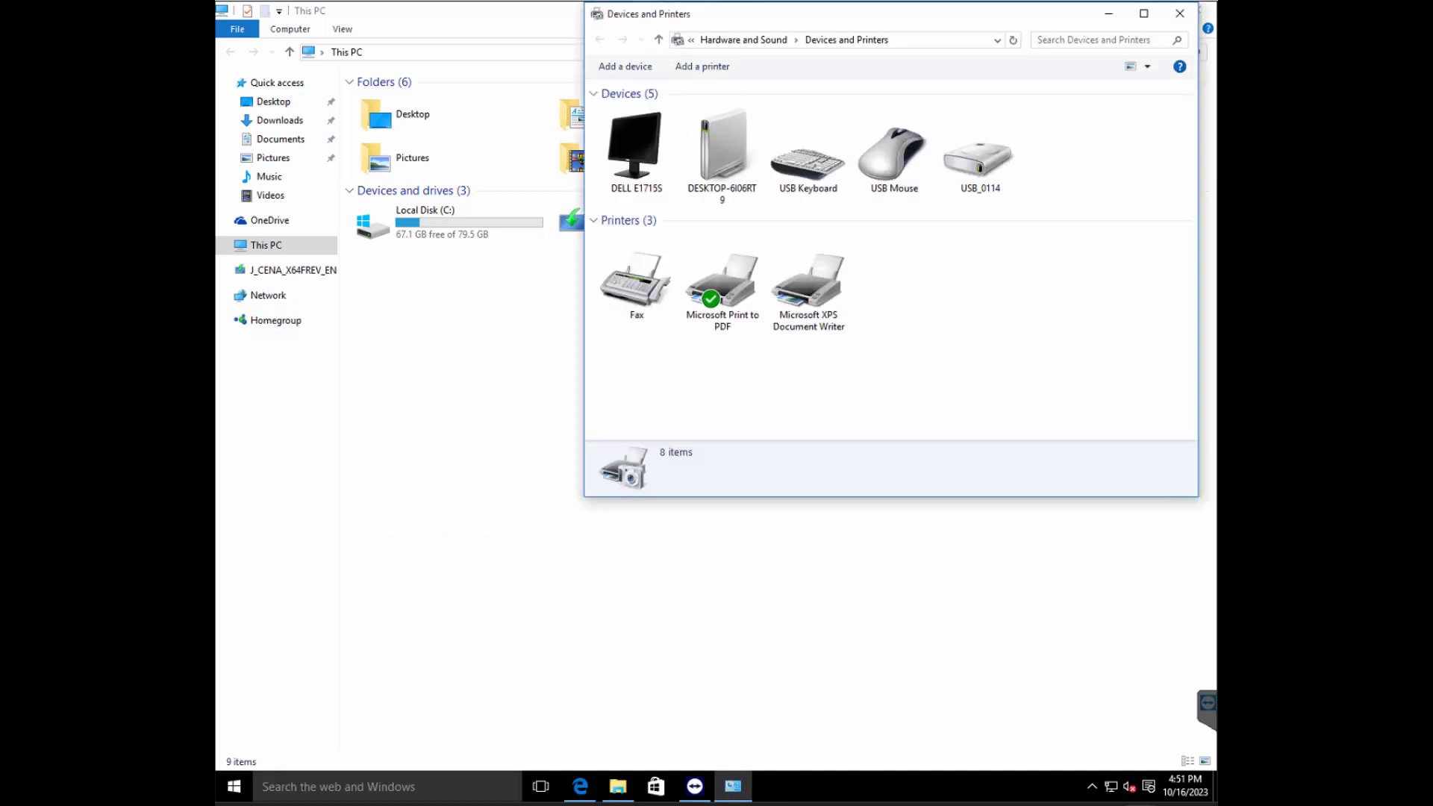
{"action": "left_click_drag", "start_coordinate": [935, 16], "coordinate": [702, 162]}
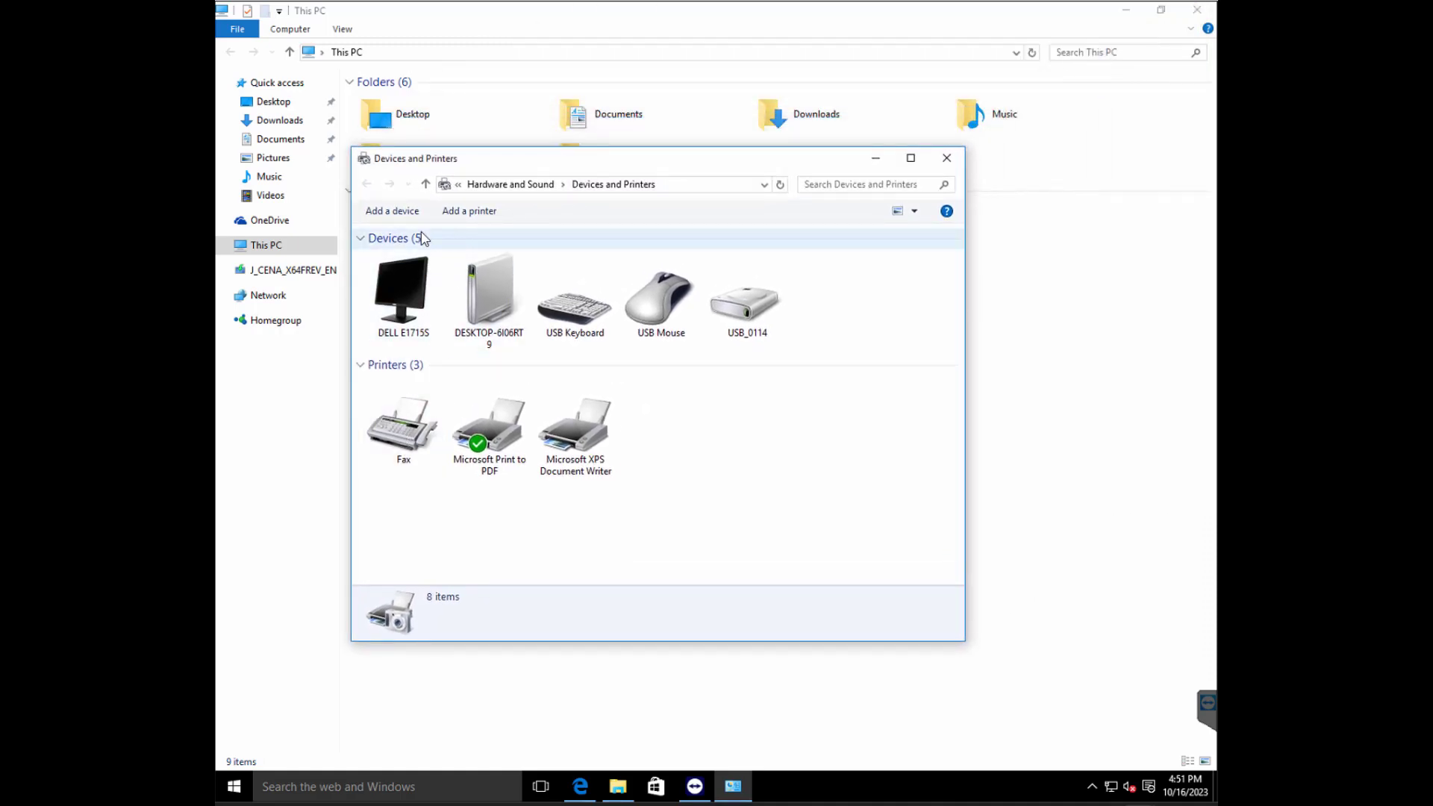
- Start adding an unlisted printer, choosing to add a local printer or network printer with manual settings
{"action": "left_click", "coordinate": [478, 212]}
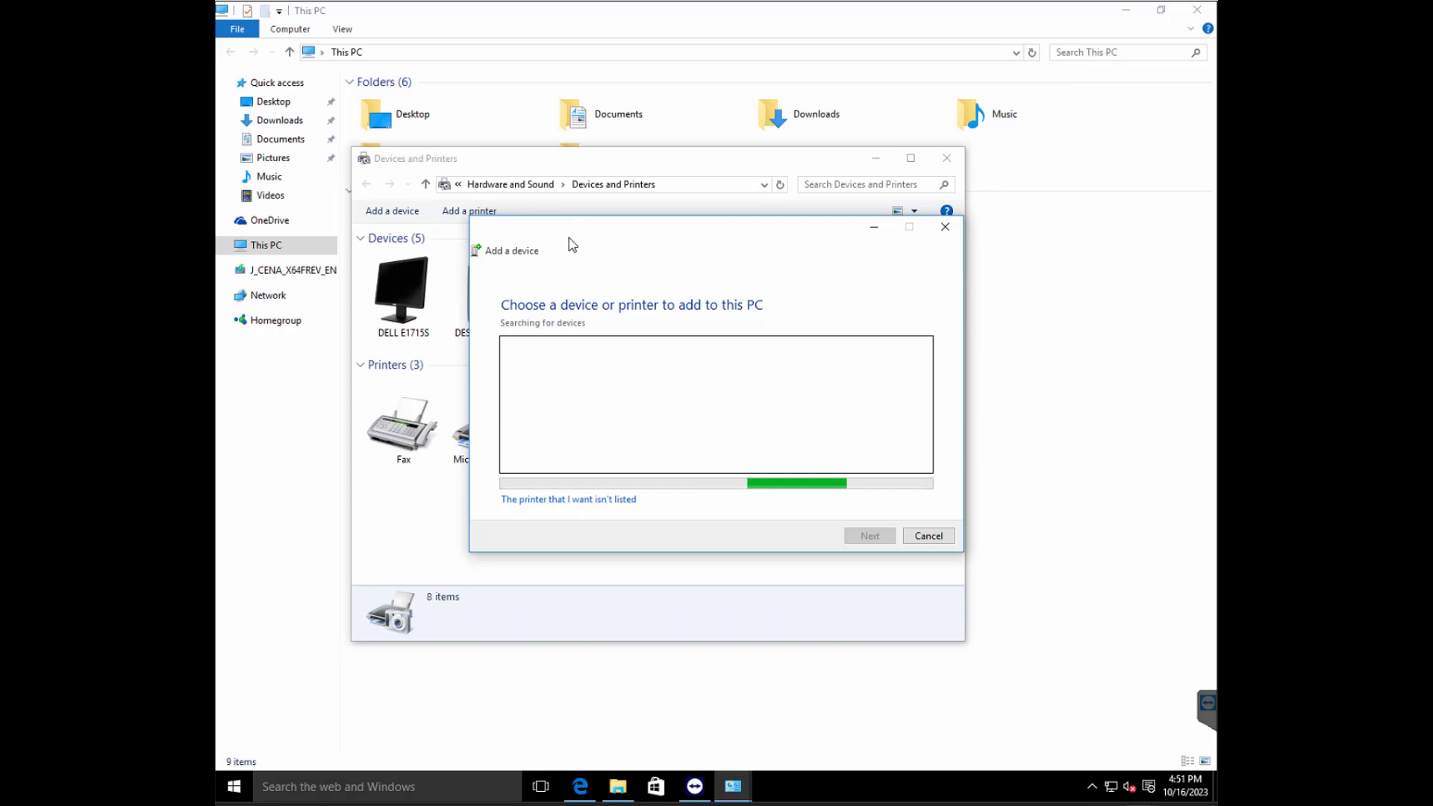
{"action": "left_click_drag", "start_coordinate": [569, 238], "coordinate": [518, 411]}
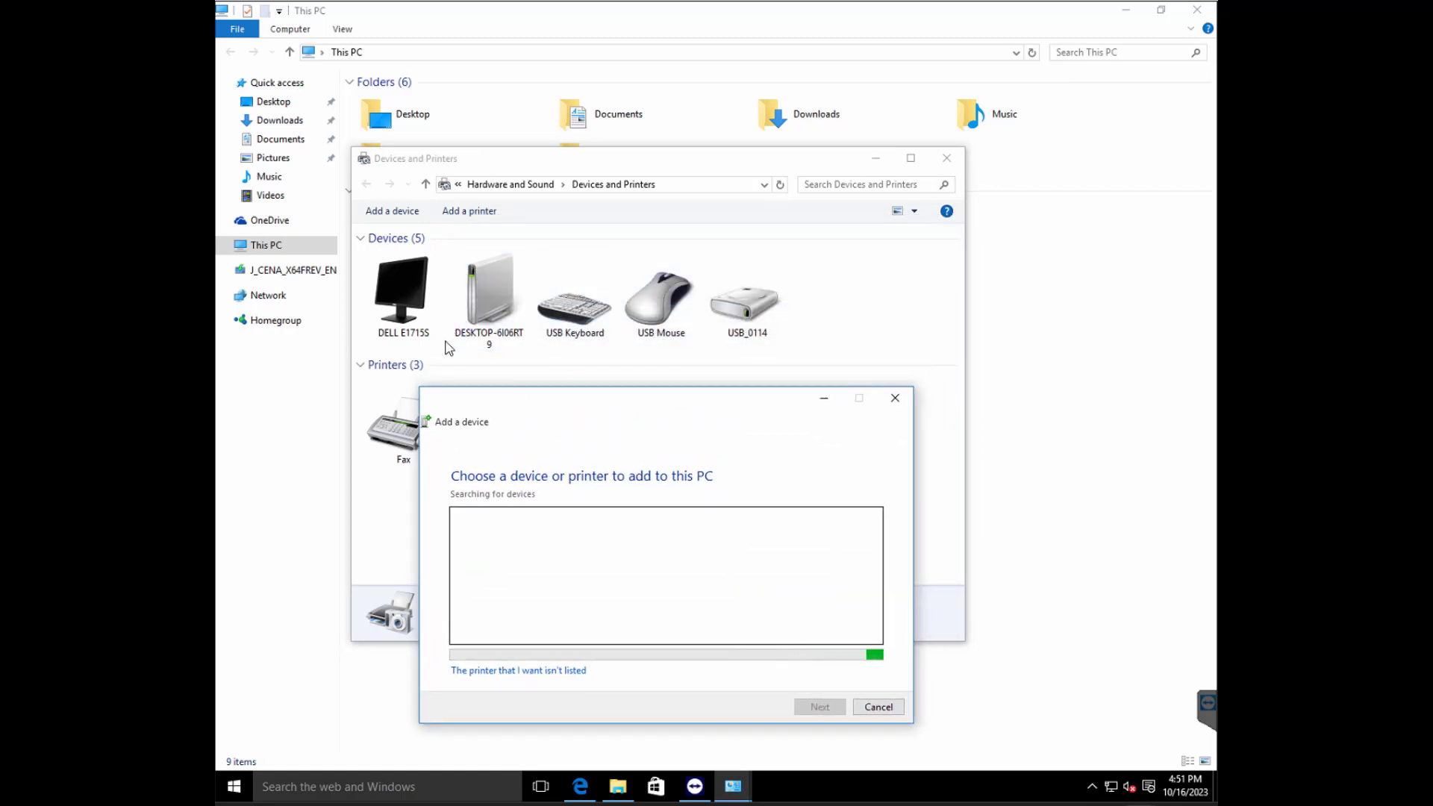
{"action": "left_click_drag", "start_coordinate": [500, 408], "coordinate": [541, 265]}
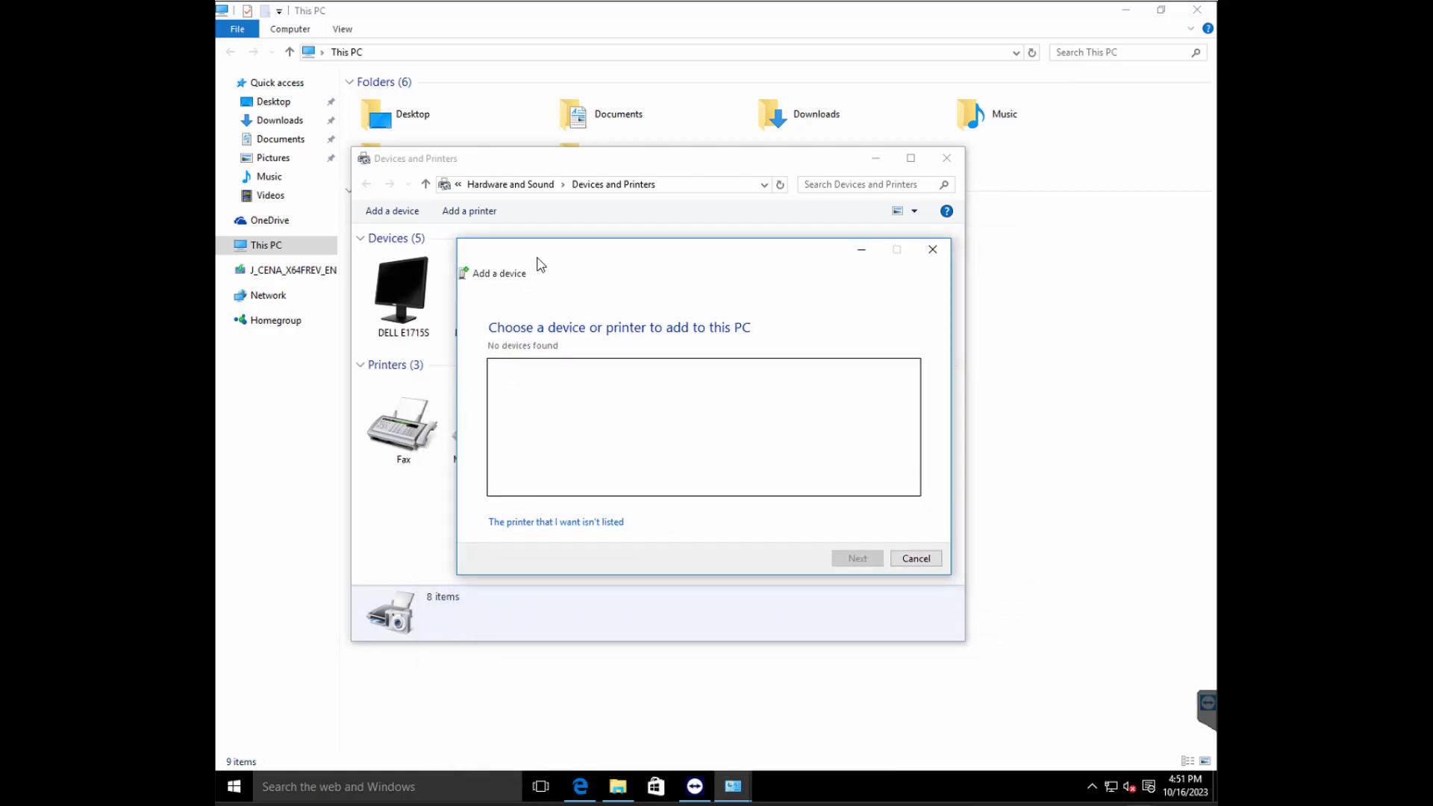
{"action": "left_click", "coordinate": [550, 523]}
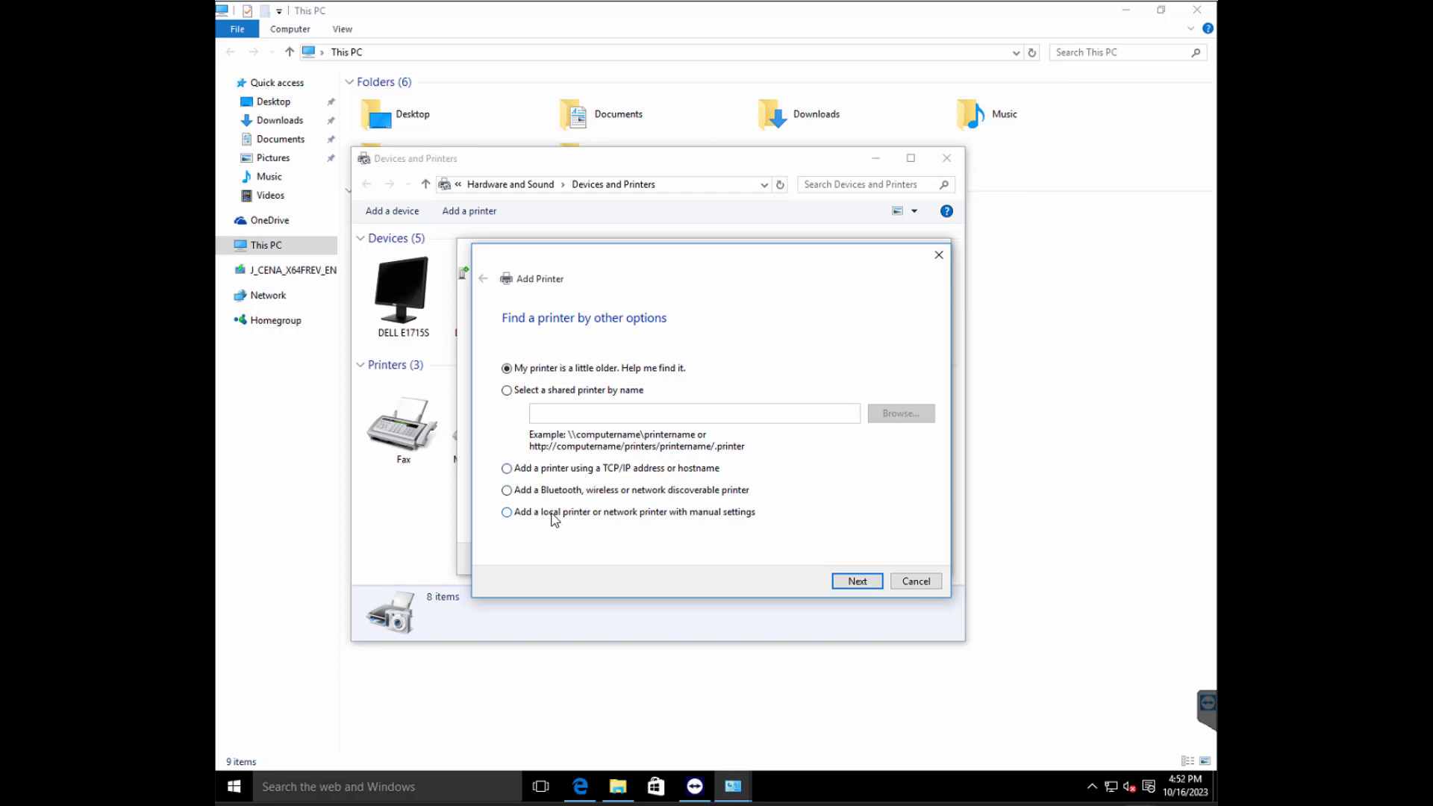
{"action": "left_click", "coordinate": [693, 518]}
{"action": "left_click", "coordinate": [857, 582]}
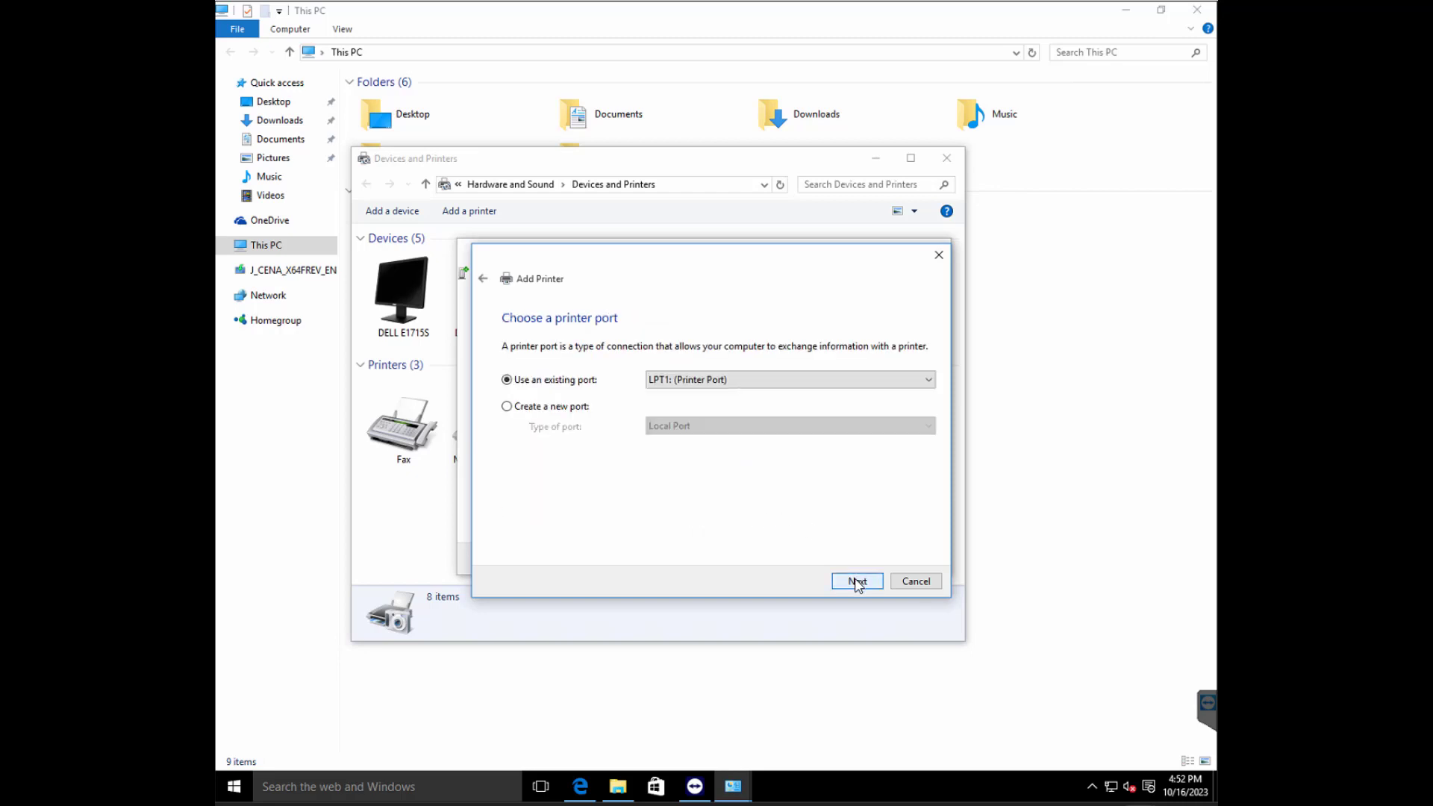
- Try PORTPROMPT: (Local Port) as the existing printer port, and cancel adding the printer
{"action": "left_click", "coordinate": [793, 379]}
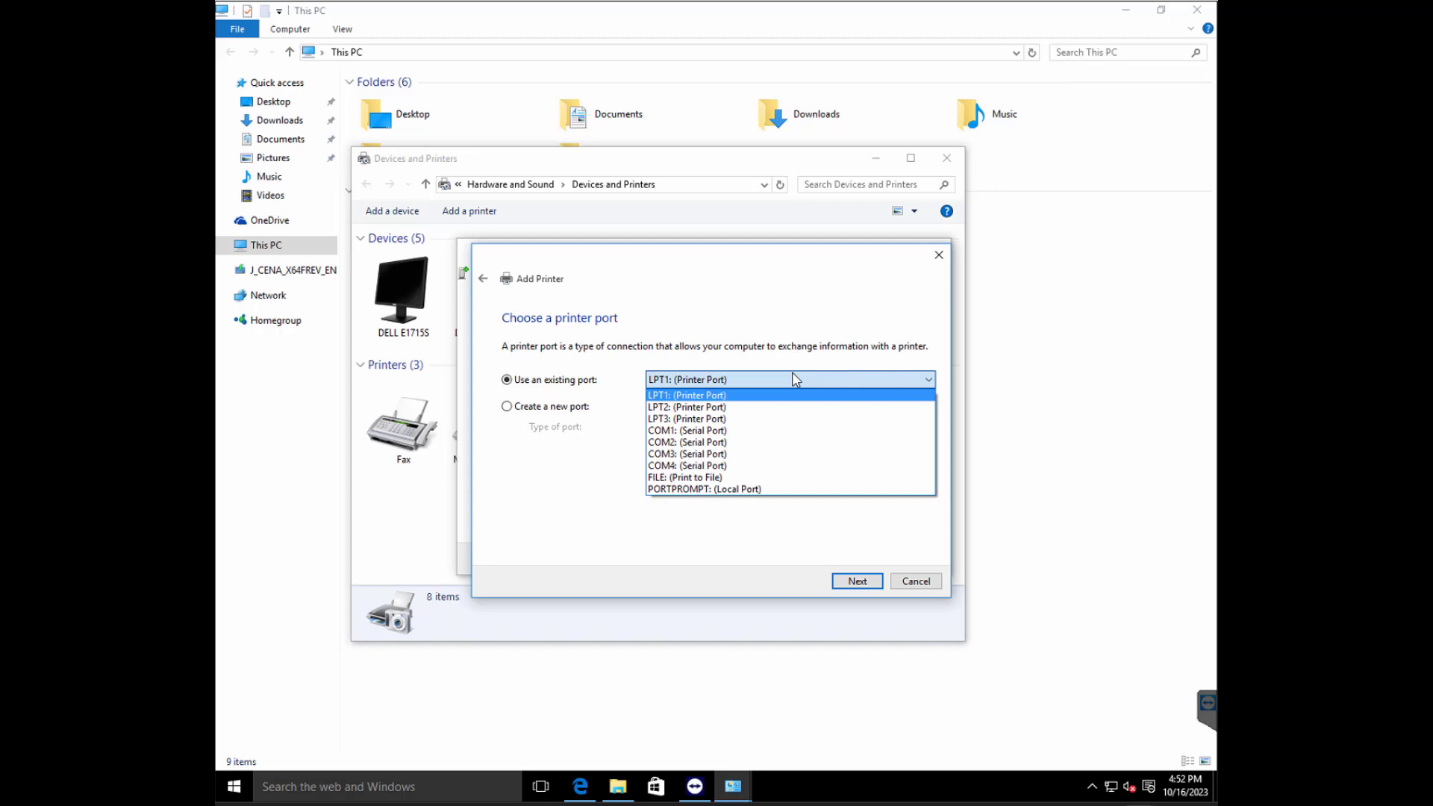
{"action": "left_click", "coordinate": [742, 490]}
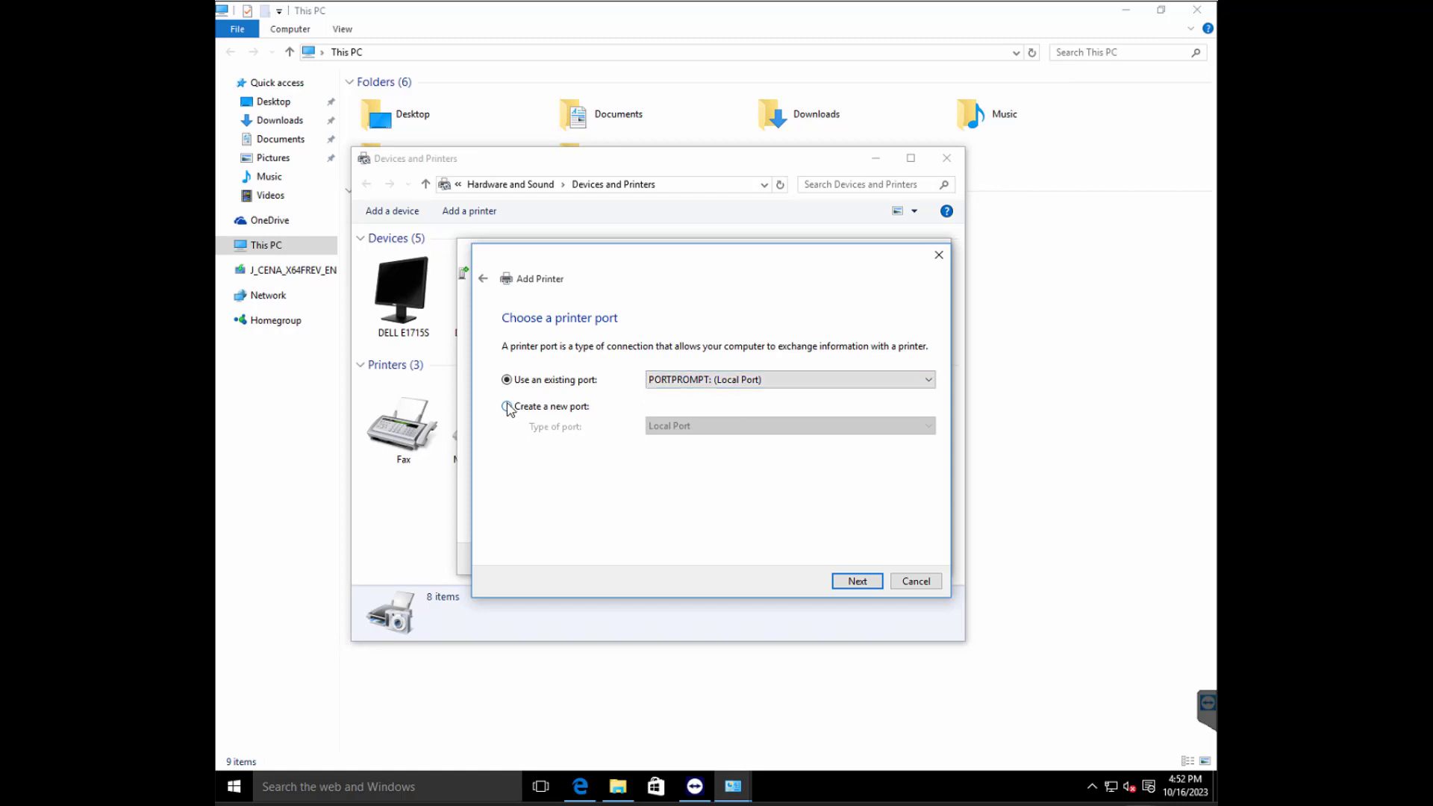
{"action": "left_click", "coordinate": [720, 382]}
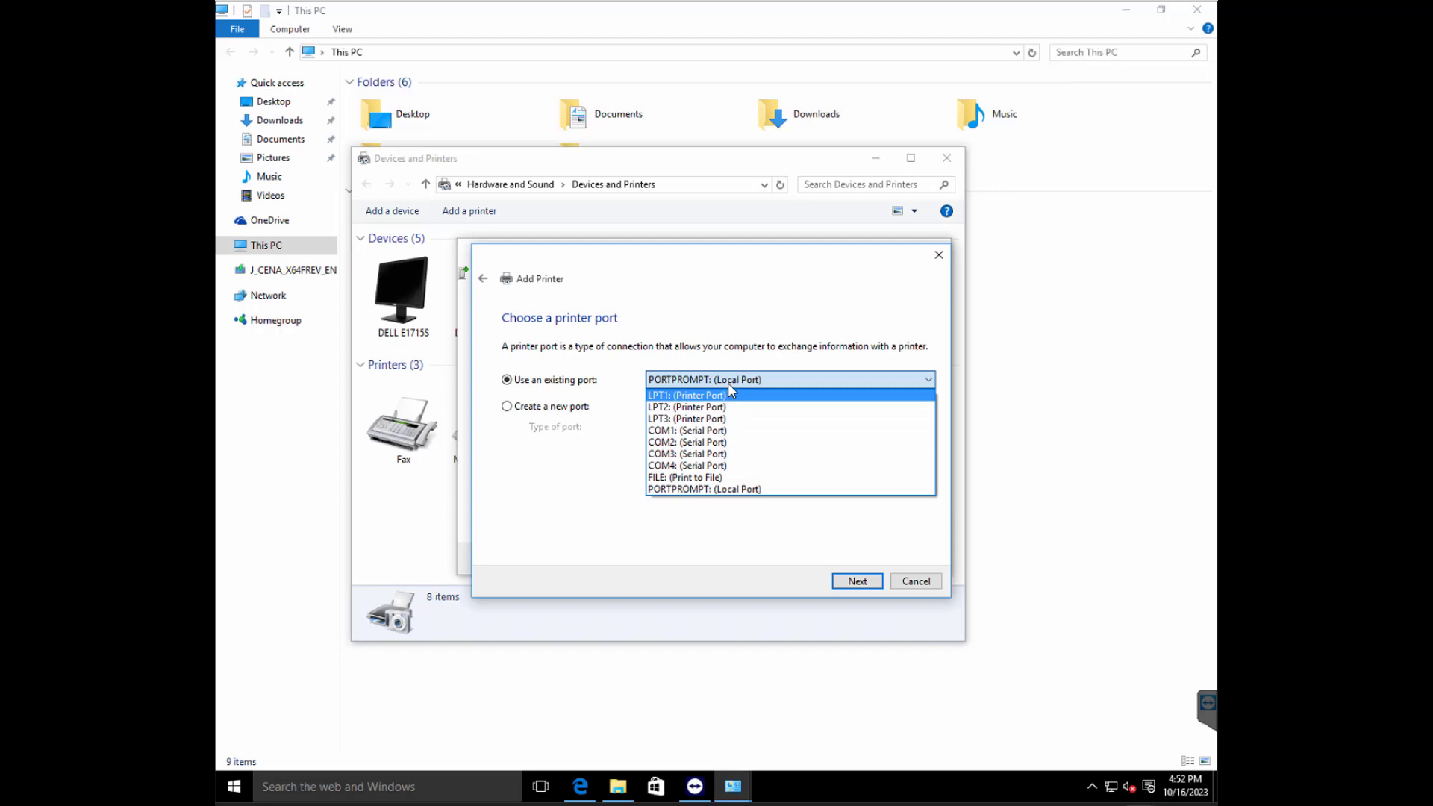
{"action": "left_click", "coordinate": [680, 571]}
{"action": "left_click", "coordinate": [917, 583]}
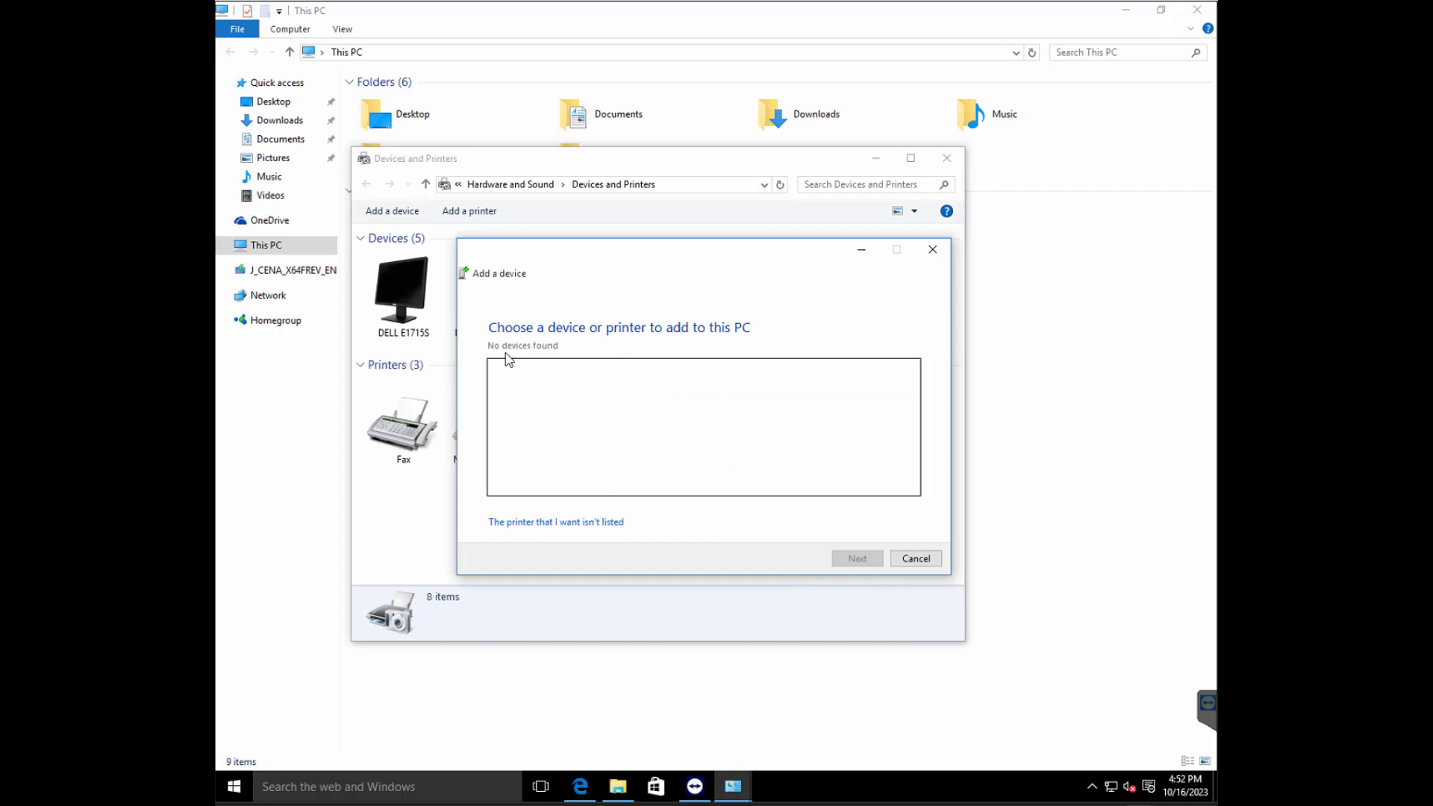
{"action": "left_click", "coordinate": [922, 561]}
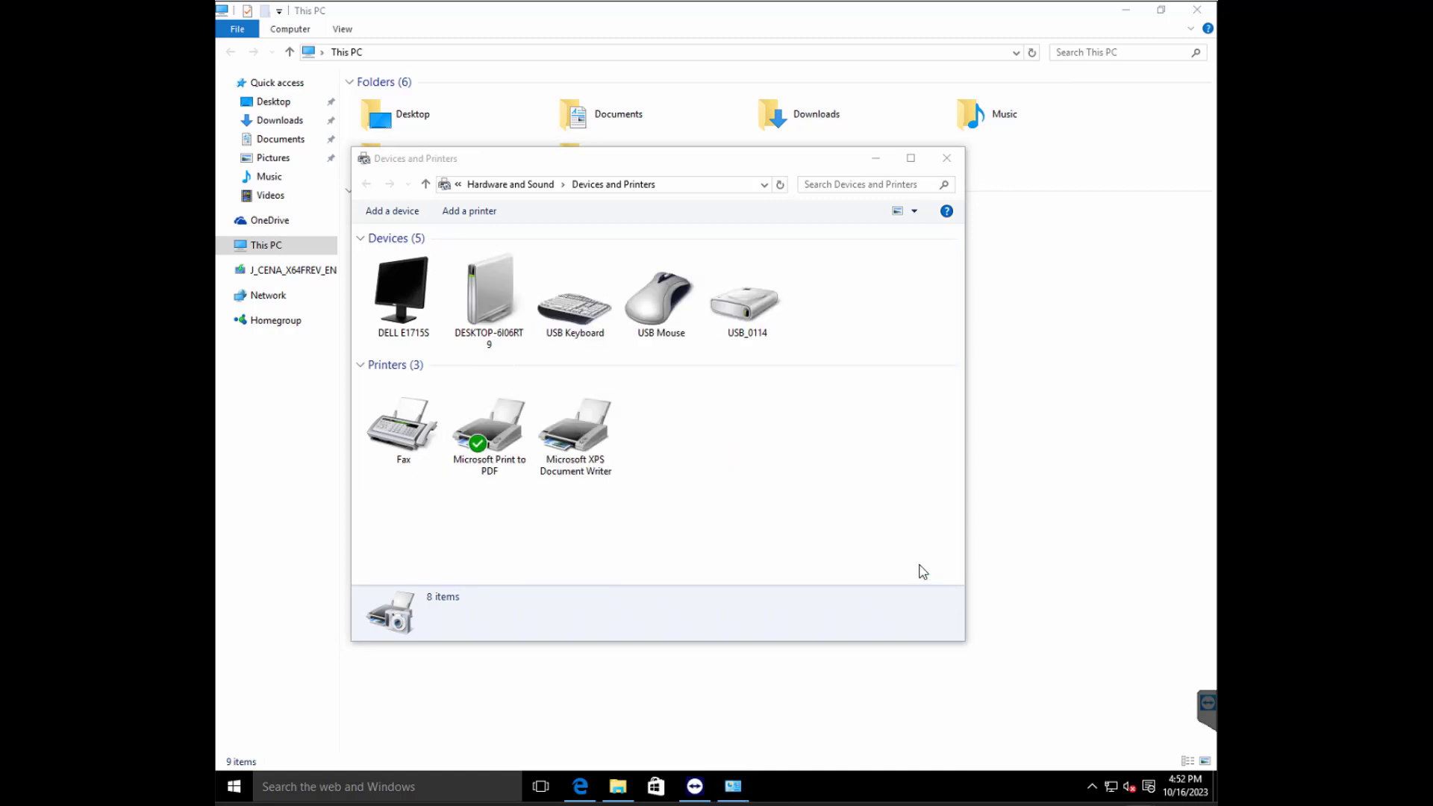
{"action": "left_click", "coordinate": [947, 157]}
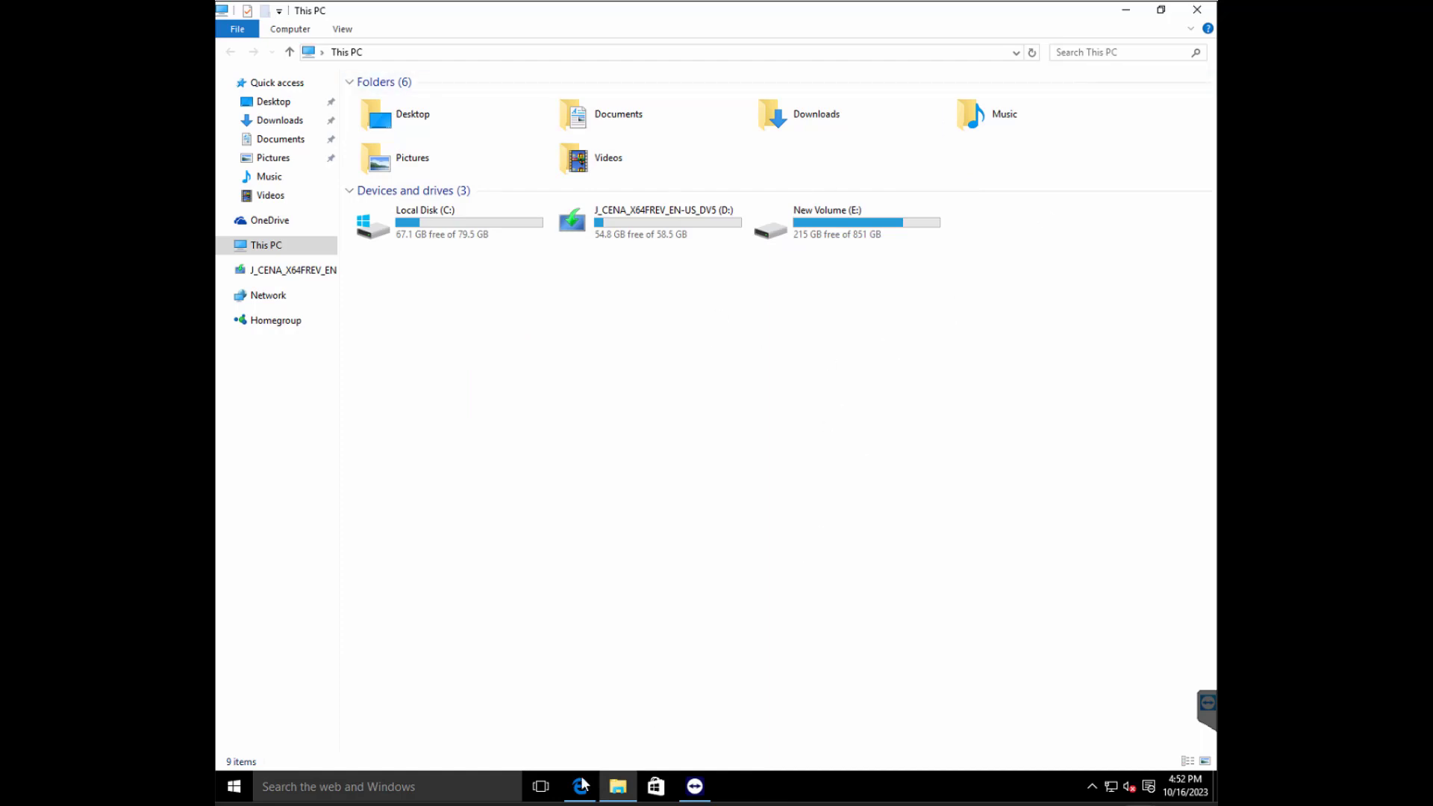
- Switch to the local computer's File Explorer and copy the "printer driver toshiba" folder from its software folders
{"action": "mouse_move", "coordinate": [618, 786]}
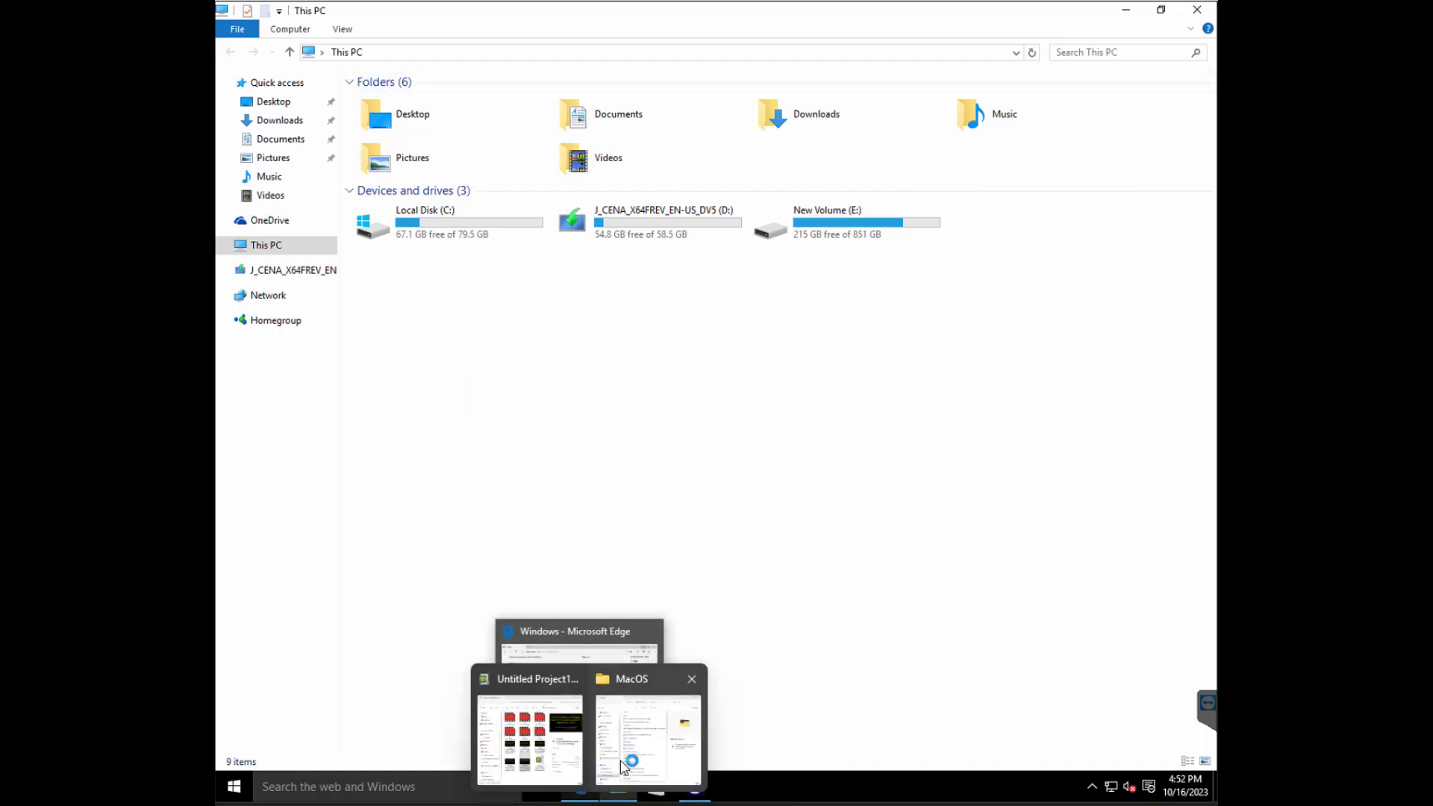
{"action": "left_click", "coordinate": [584, 760]}
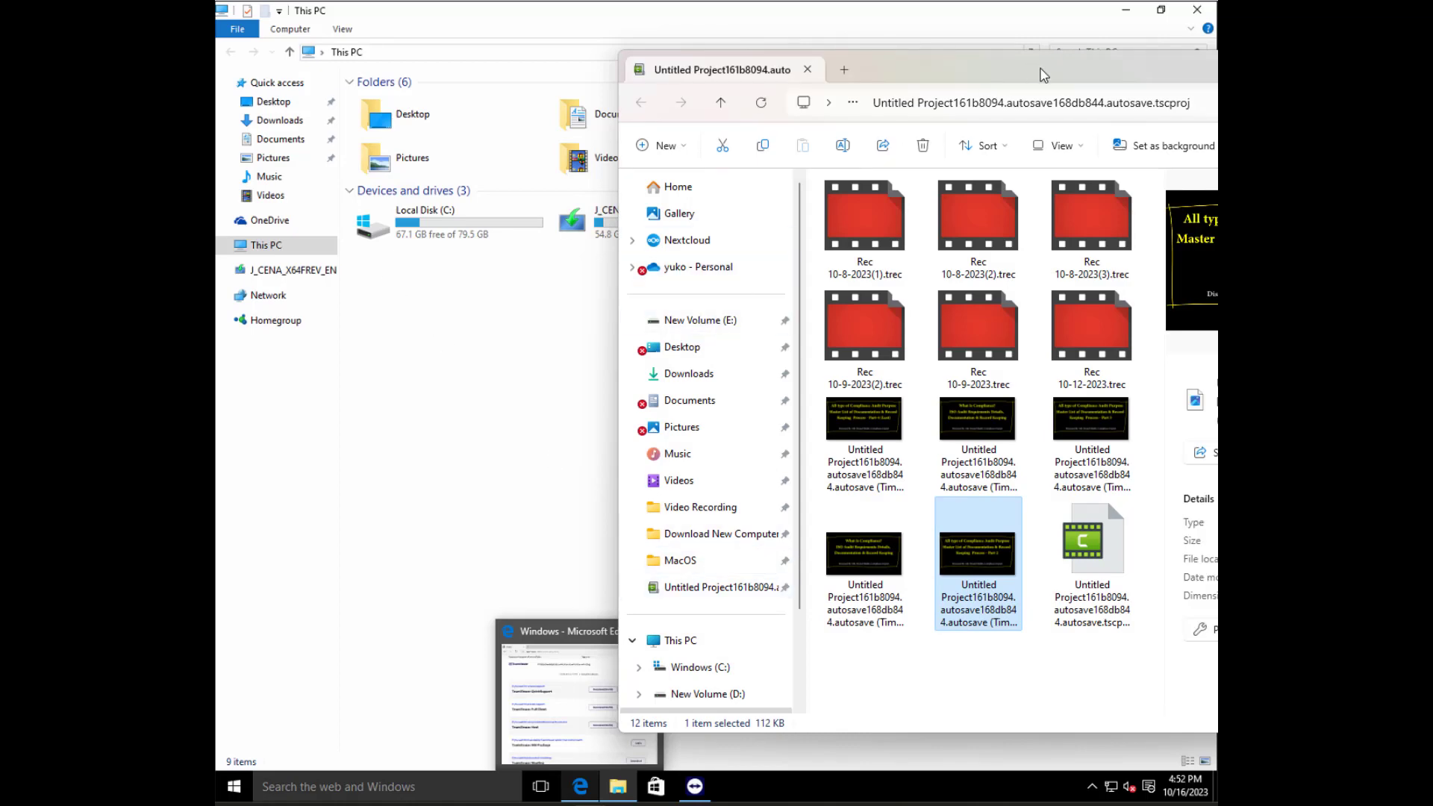
{"action": "double_click", "coordinate": [1043, 75]}
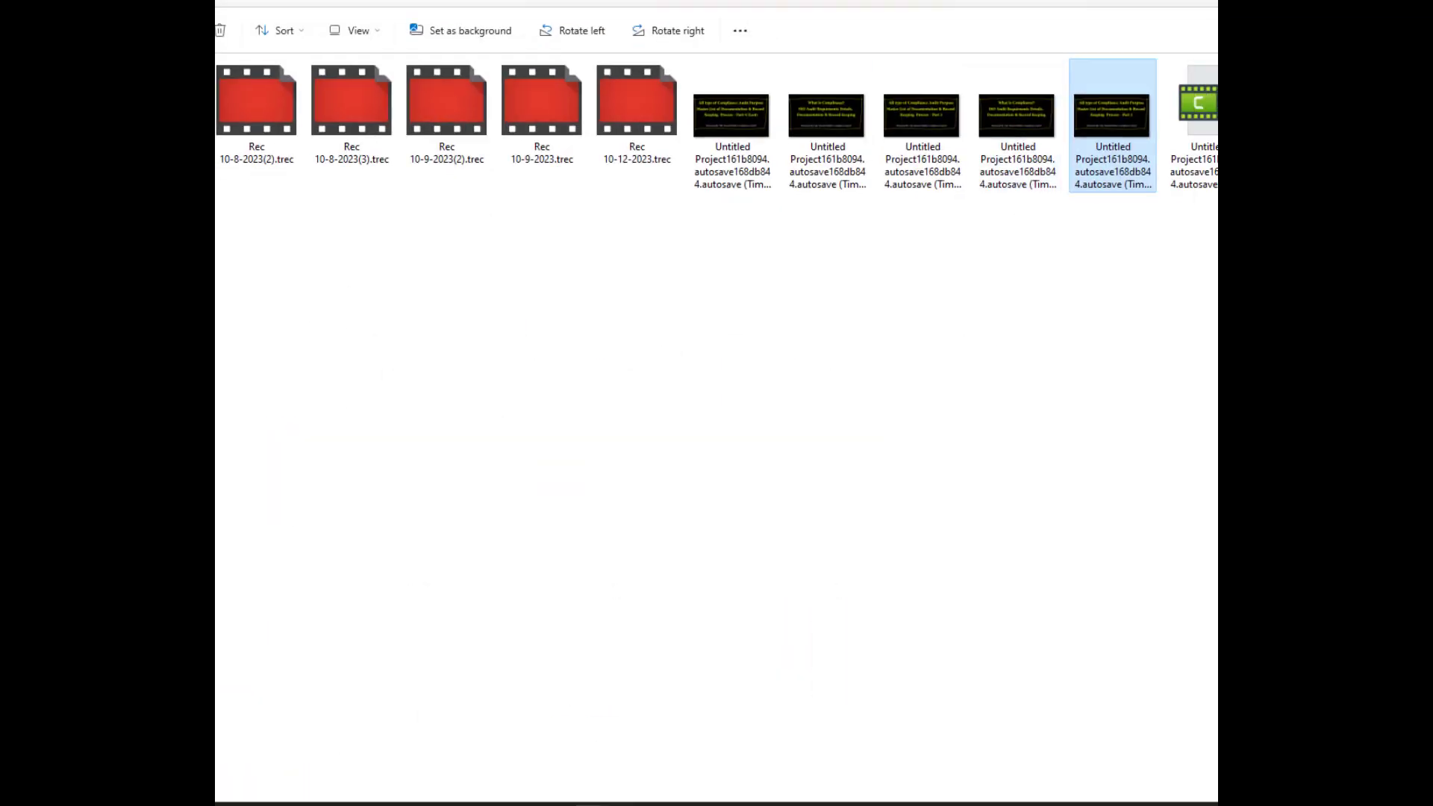
{"action": "left_click", "coordinate": [112, 160]}
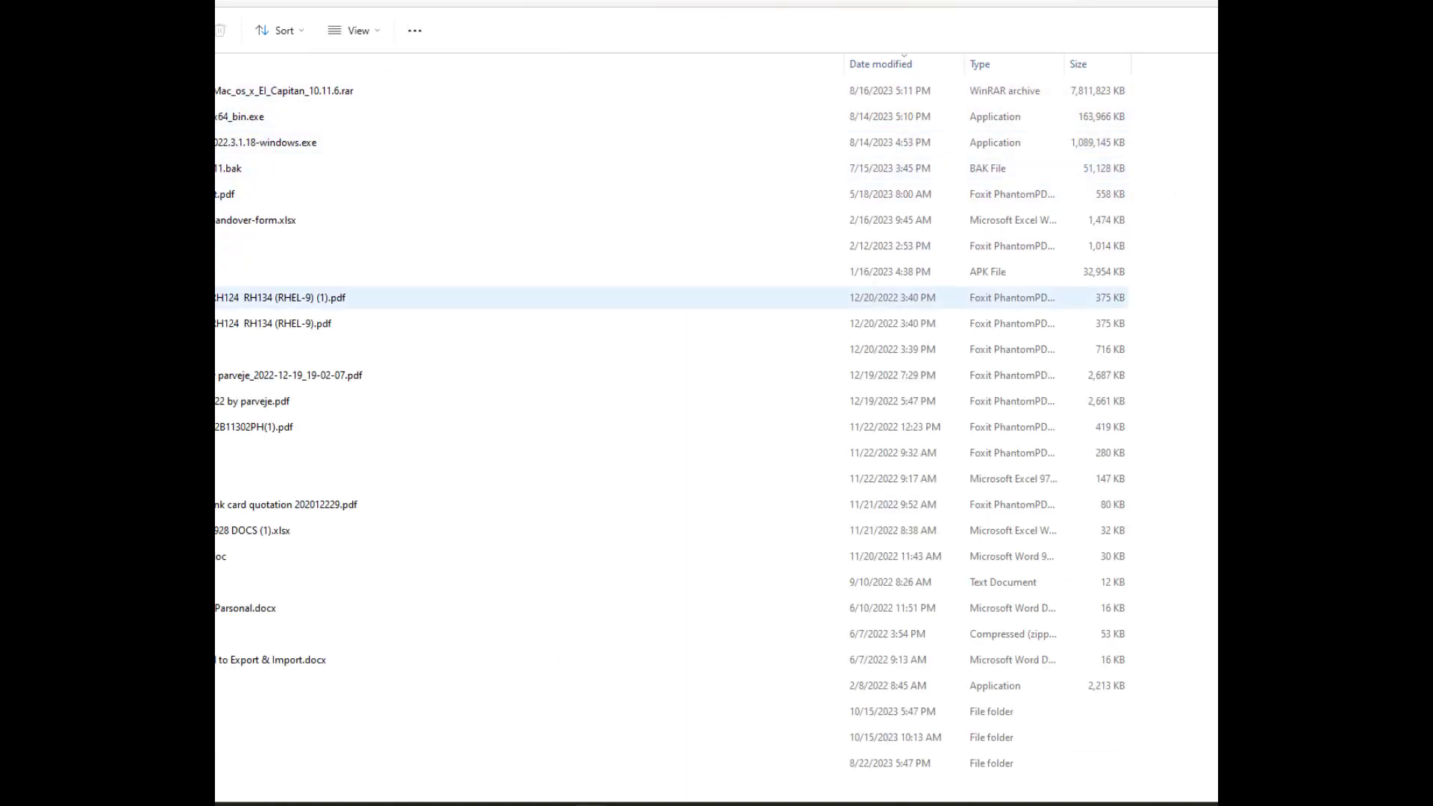
{"action": "scroll", "coordinate": [672, 627], "scroll_direction": "down", "scroll_amount": 5}
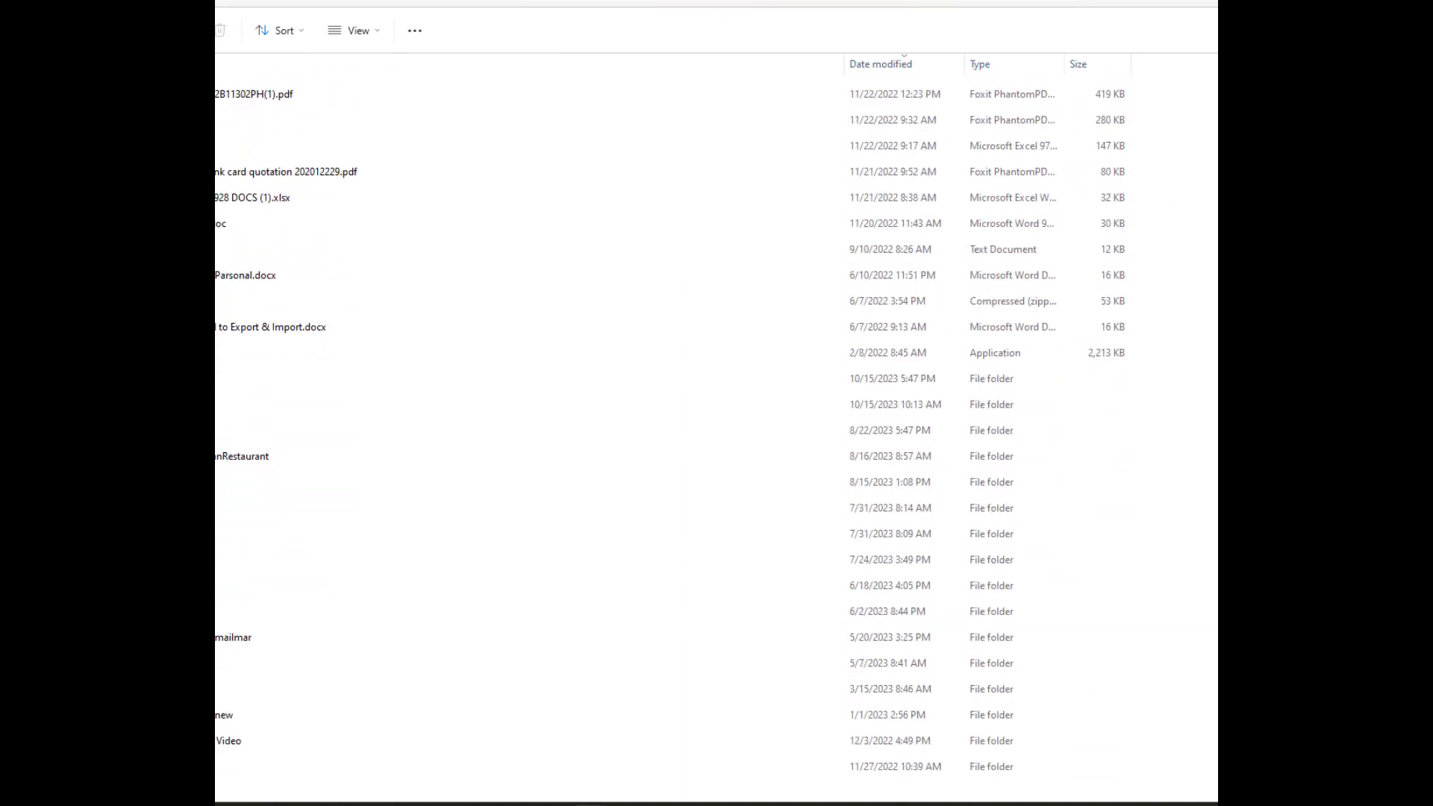
{"action": "double_click", "coordinate": [254, 507]}
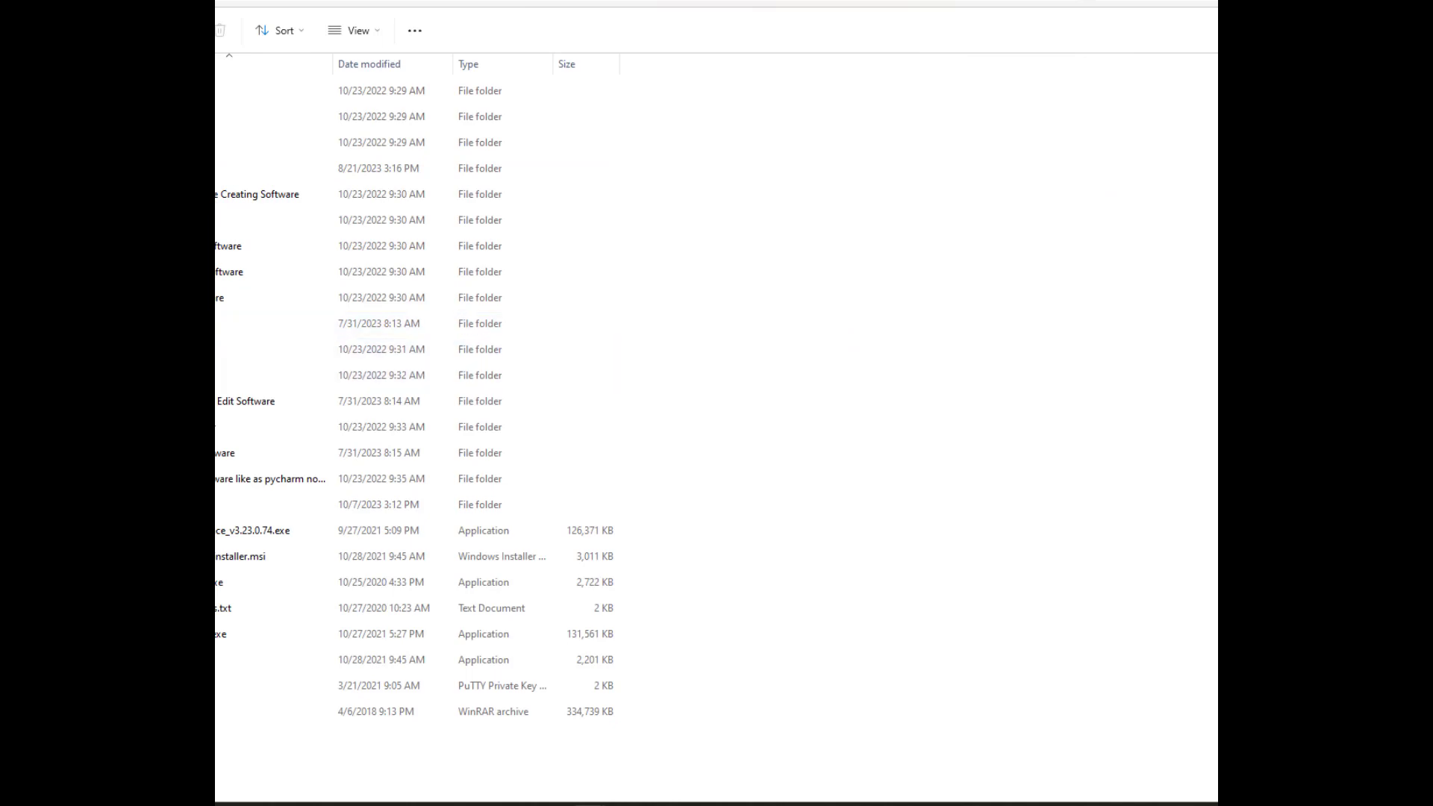
{"action": "double_click", "coordinate": [224, 427]}
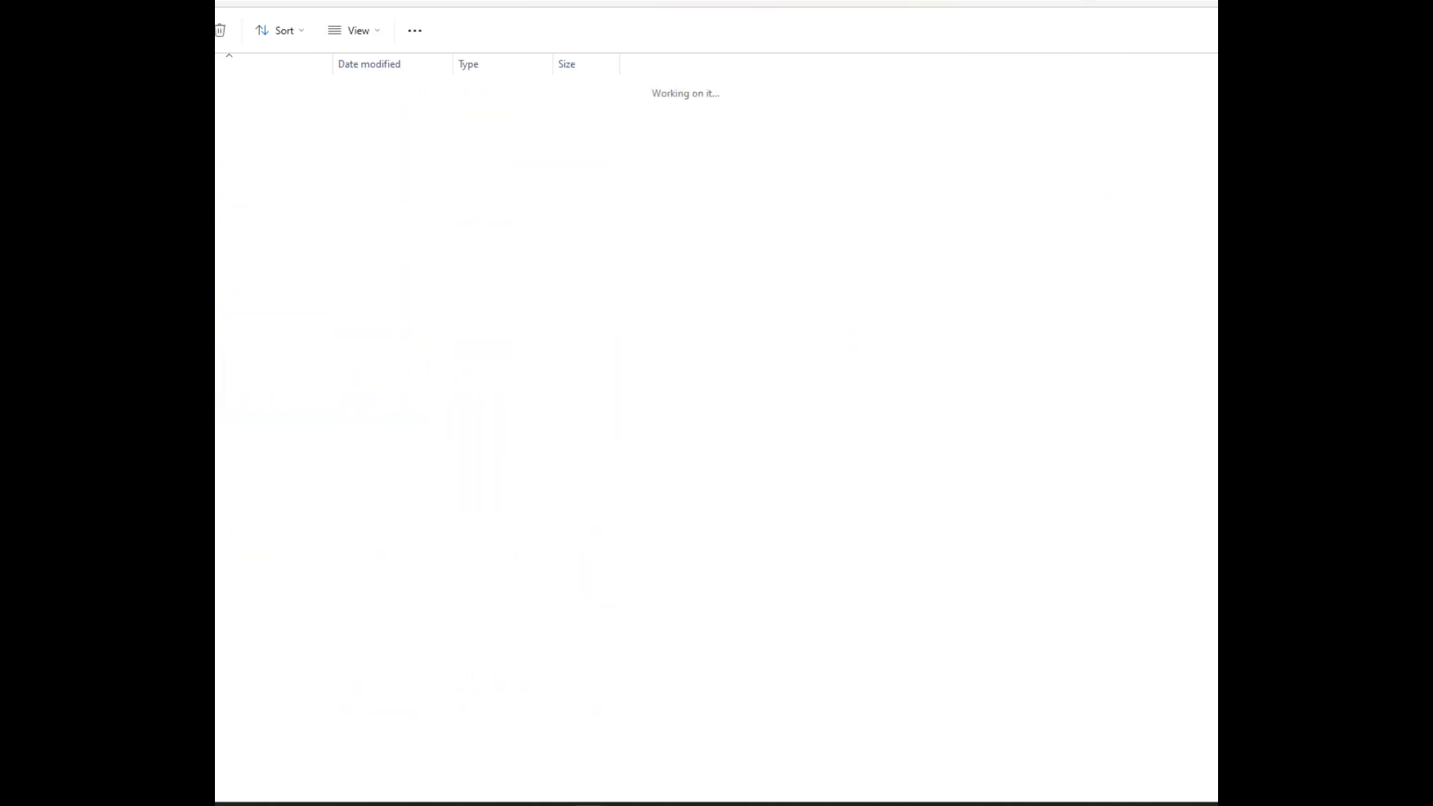
{"action": "left_click", "coordinate": [218, 90]}
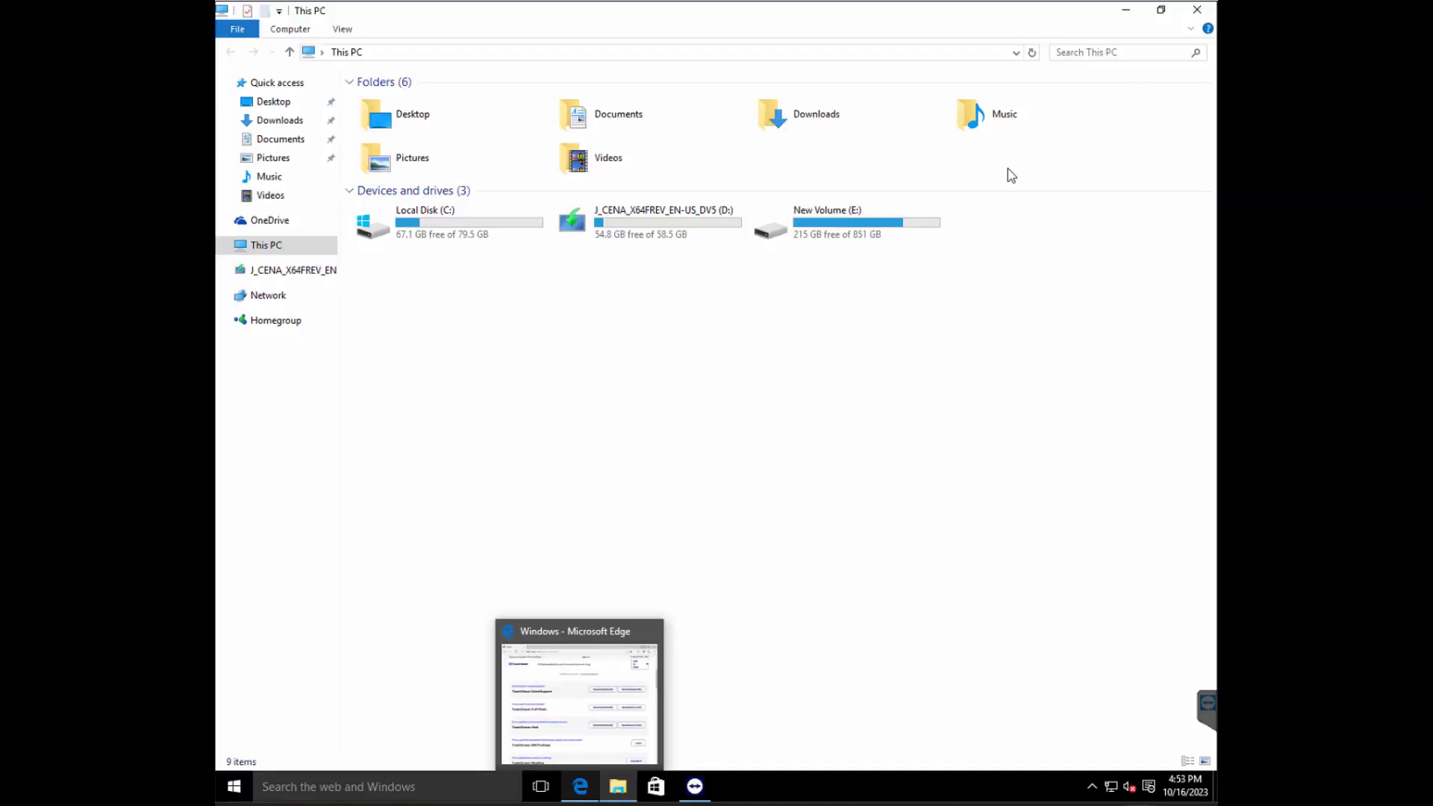
- Paste the "printer driver toshiba" folder into New Volume (E:) on the remote PC
{"action": "double_click", "coordinate": [881, 233]}
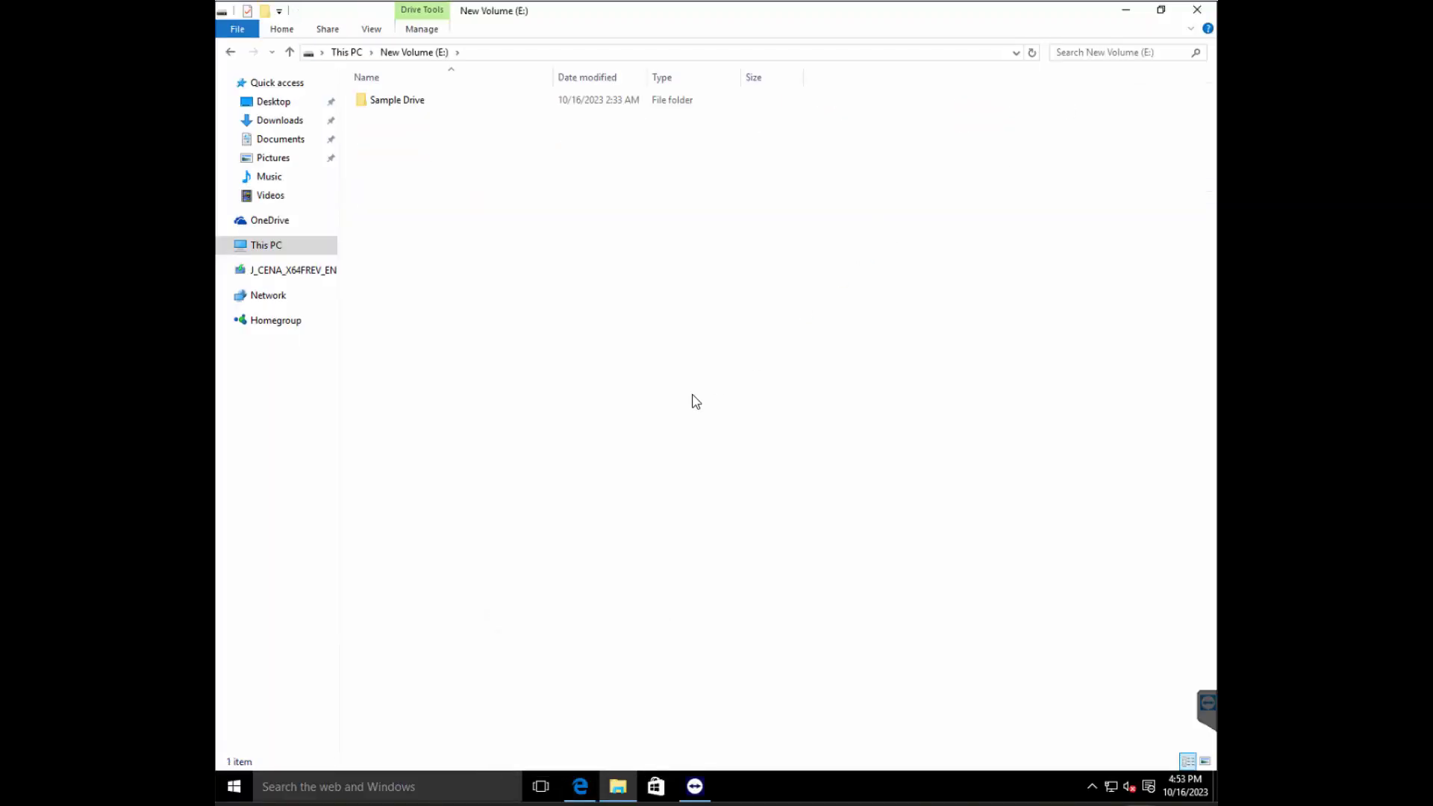
{"action": "key", "text": "ctrl+v"}
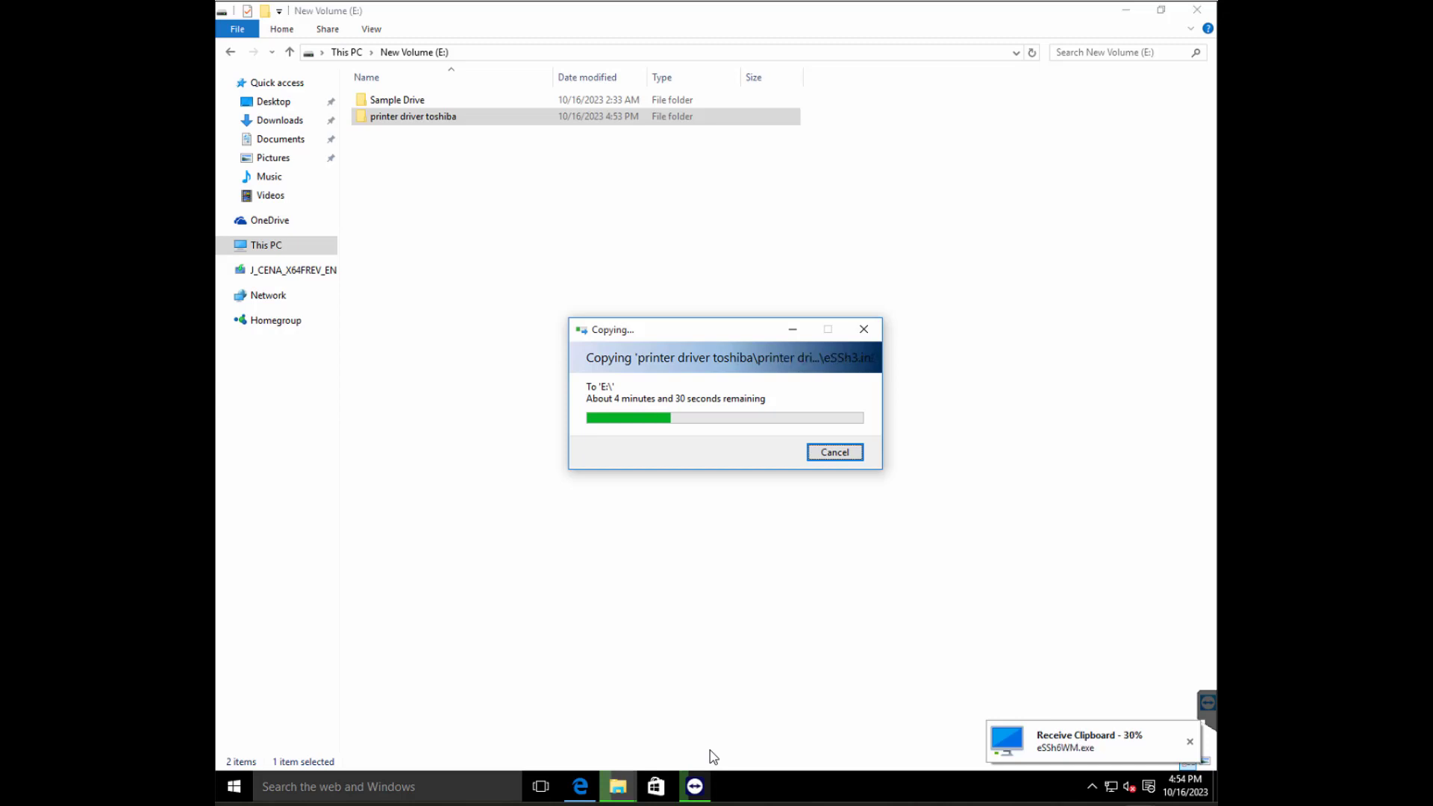
{"action": "mouse_move", "coordinate": [580, 786]}
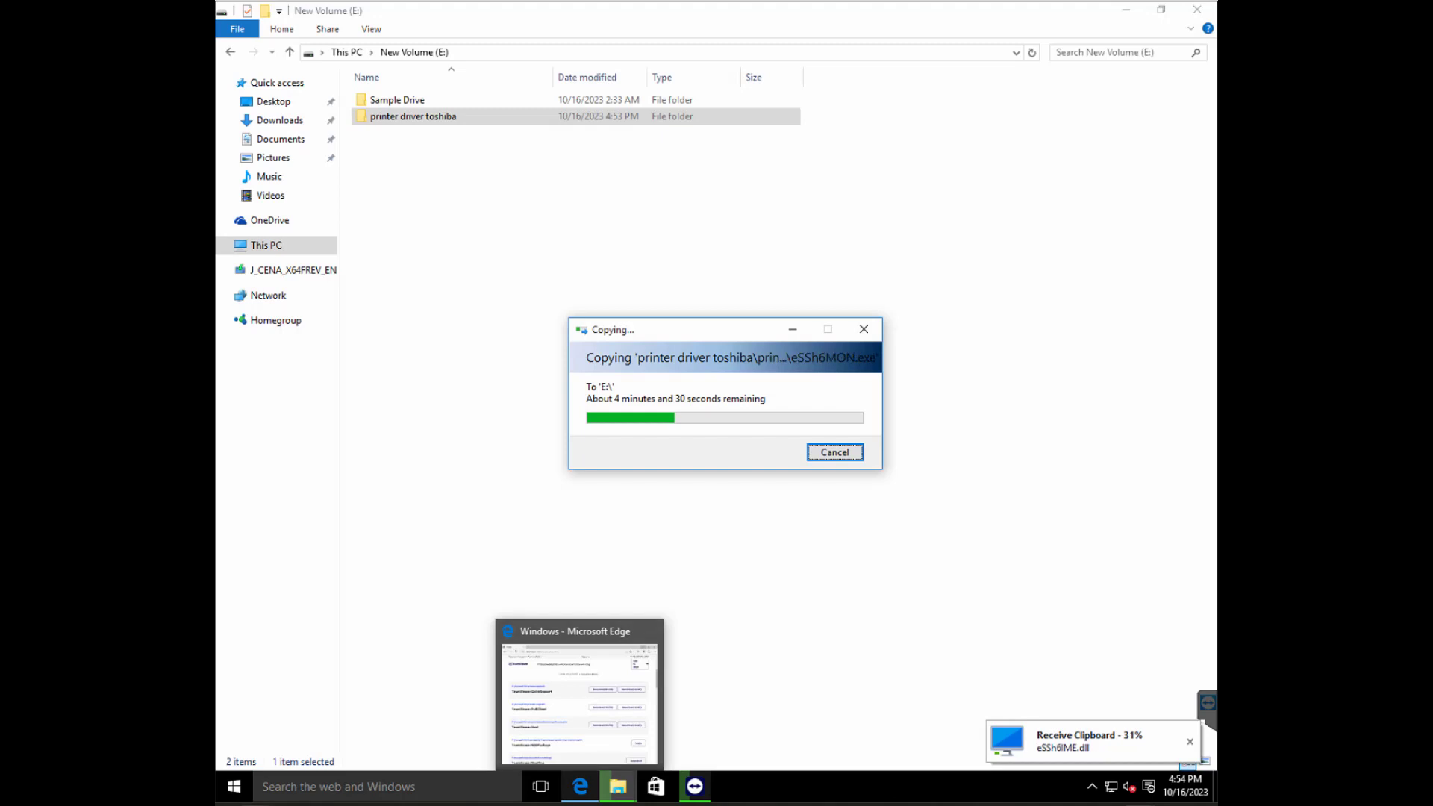
{"action": "left_click", "coordinate": [483, 520]}
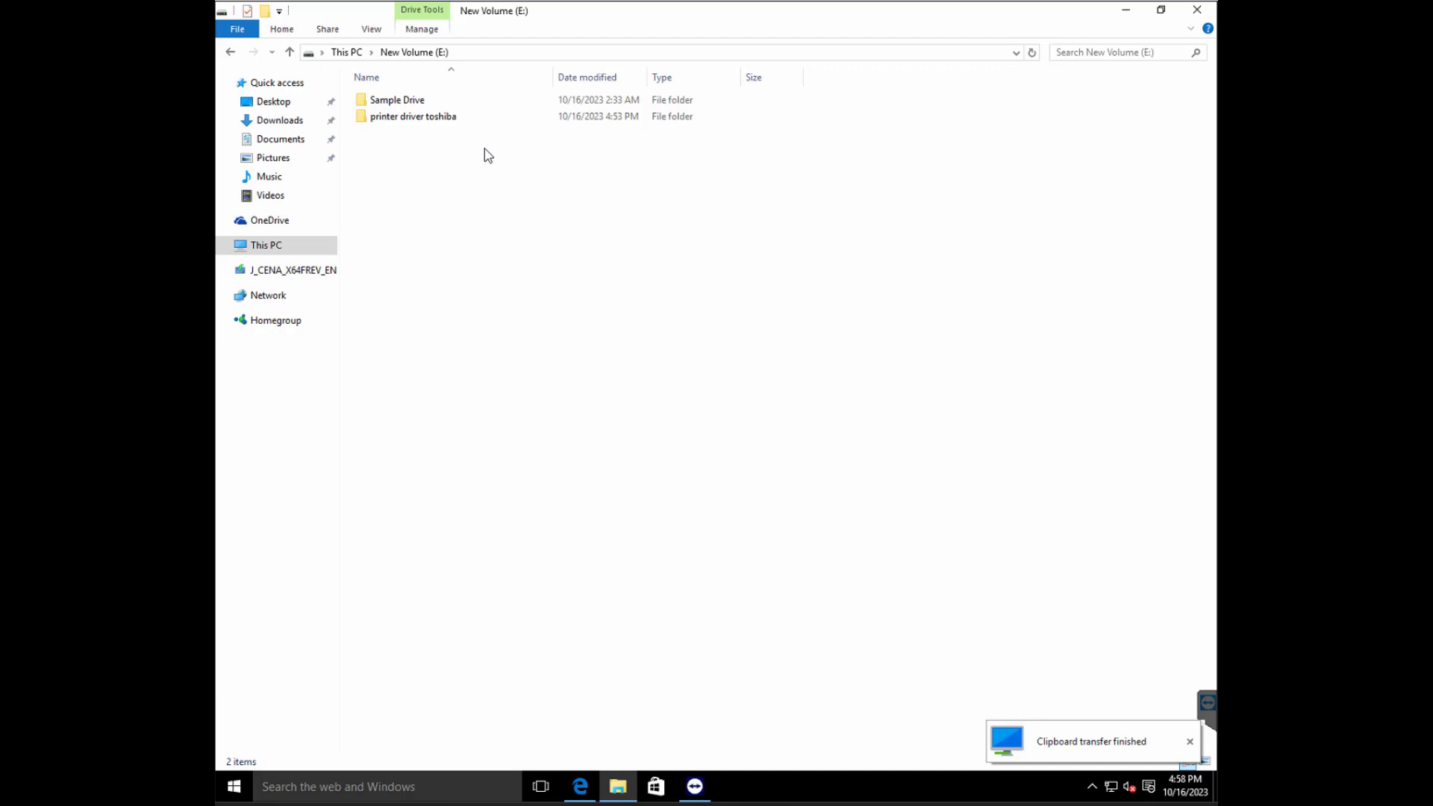
- Open the Drivers folder within the "copy" subfolder of the pasted "printer driver toshiba" folder
{"action": "double_click", "coordinate": [424, 117]}
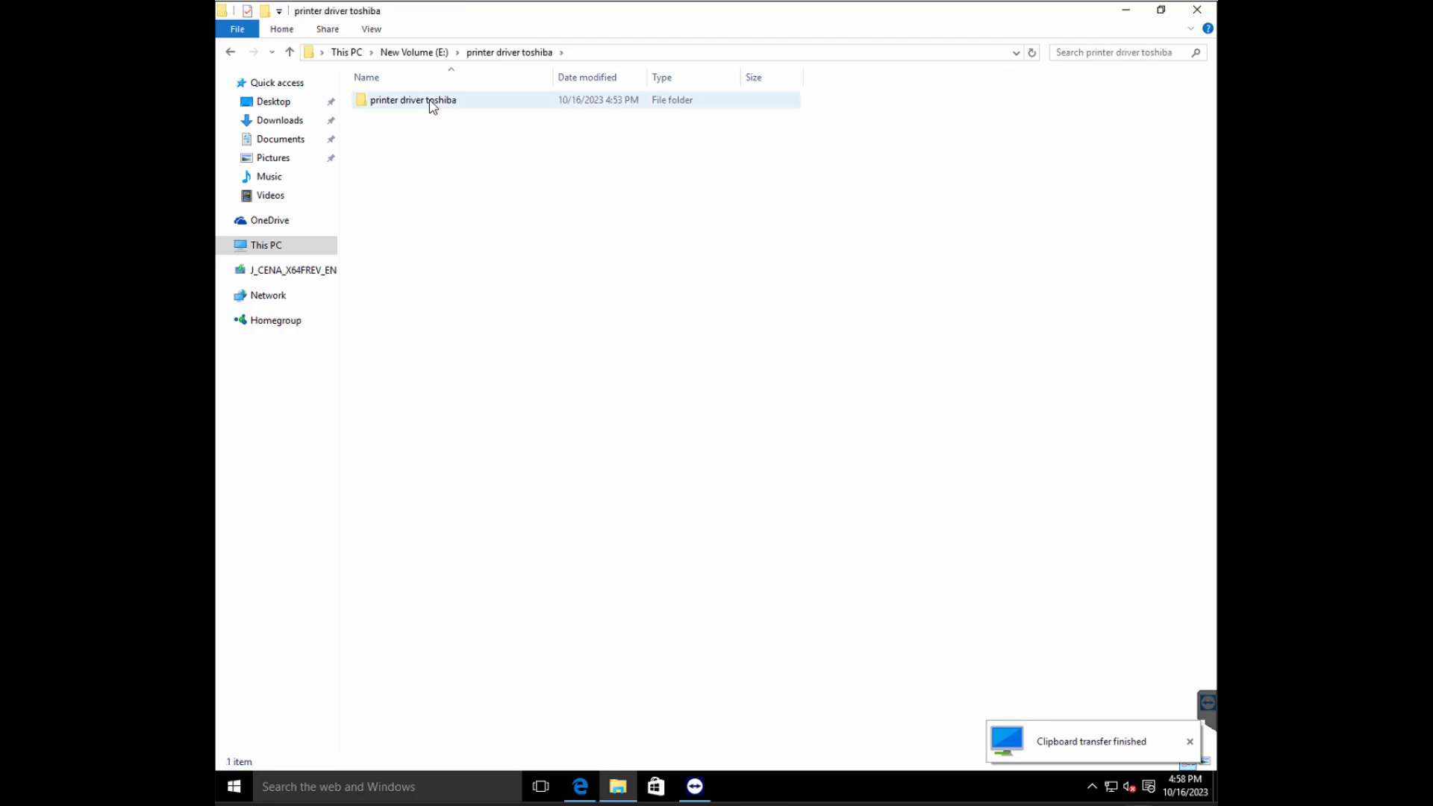
{"action": "double_click", "coordinate": [432, 105]}
{"action": "double_click", "coordinate": [431, 104]}
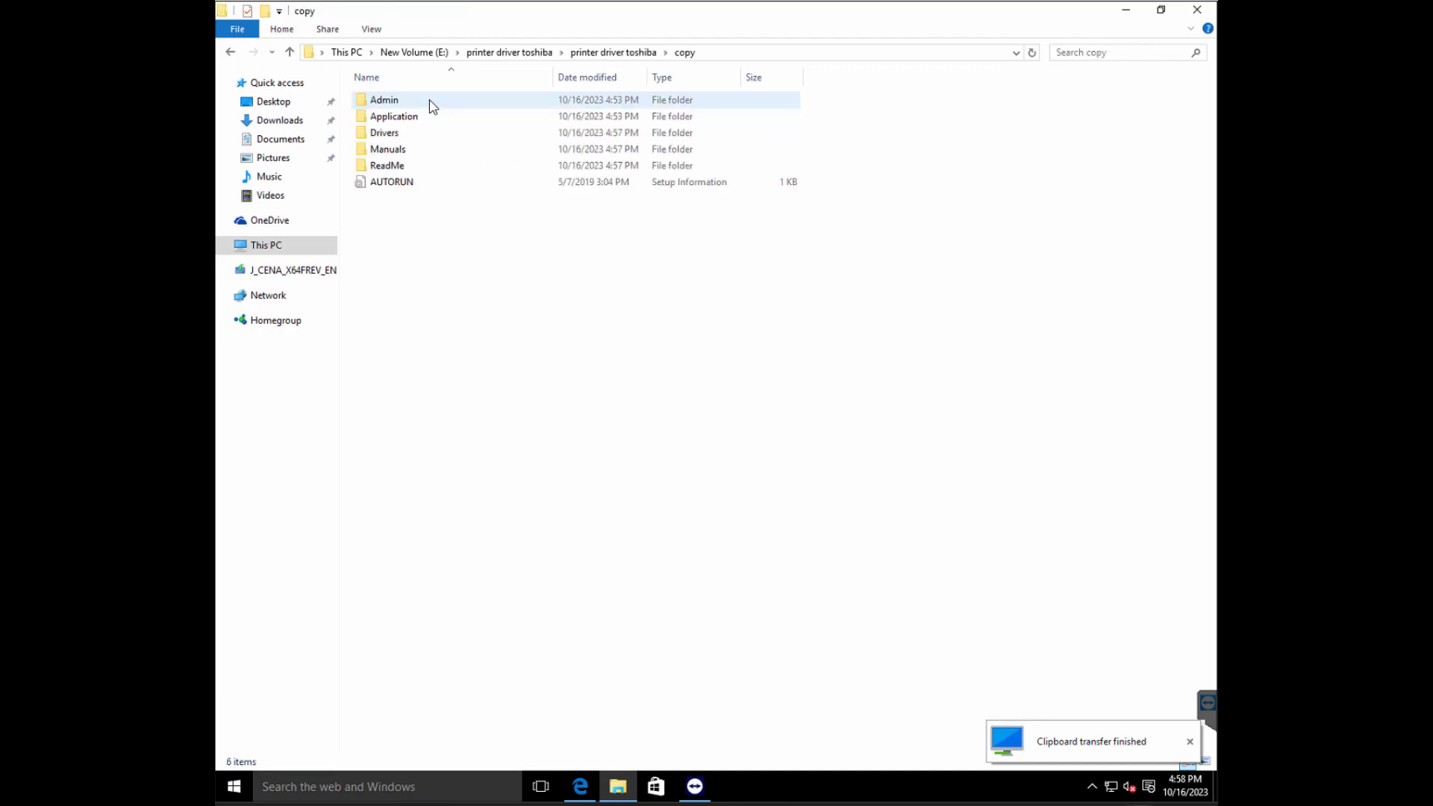
{"action": "double_click", "coordinate": [399, 134]}
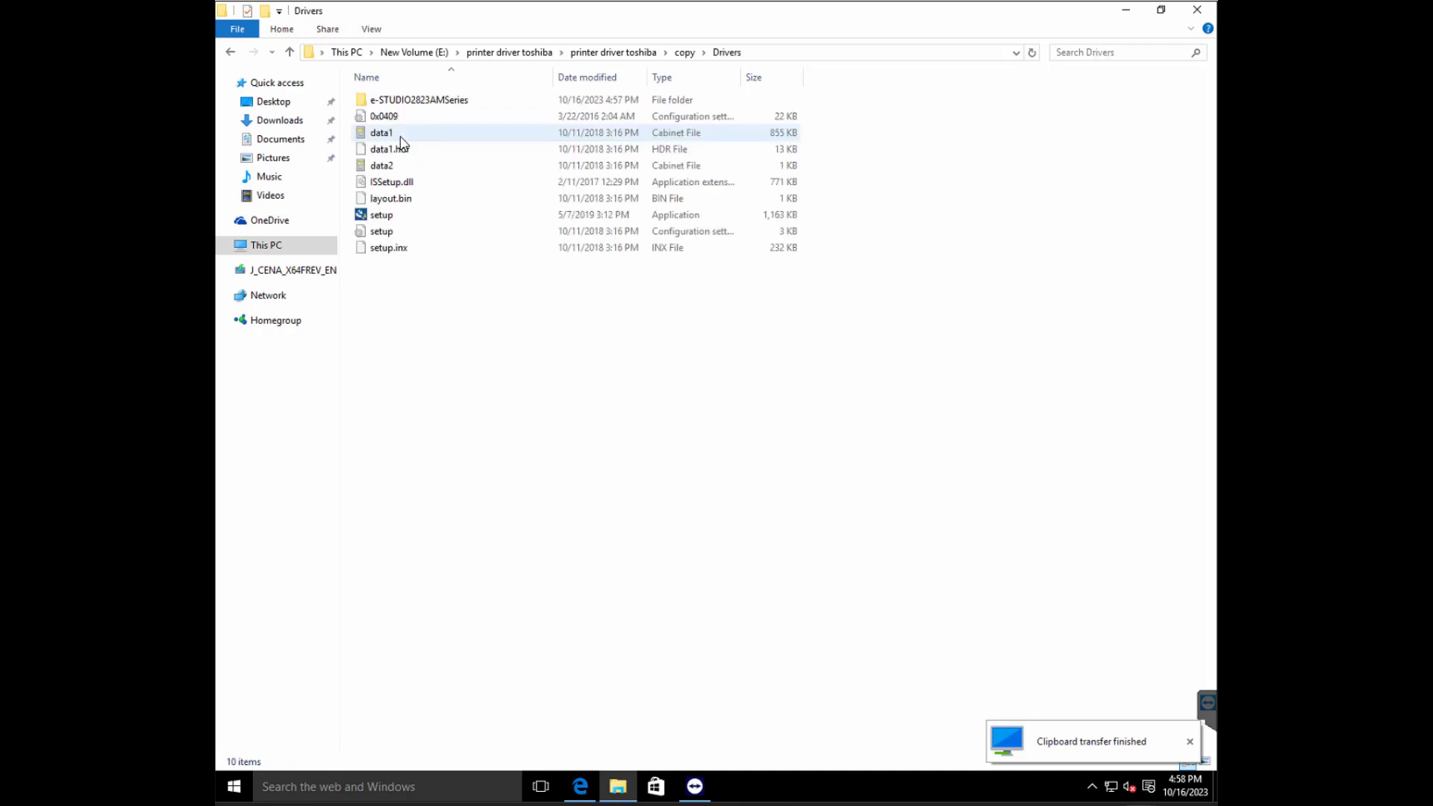
- Run the setup application, allow it to make changes to the PC, and bring up the e-STUDIO driver installer
{"action": "double_click", "coordinate": [389, 218]}
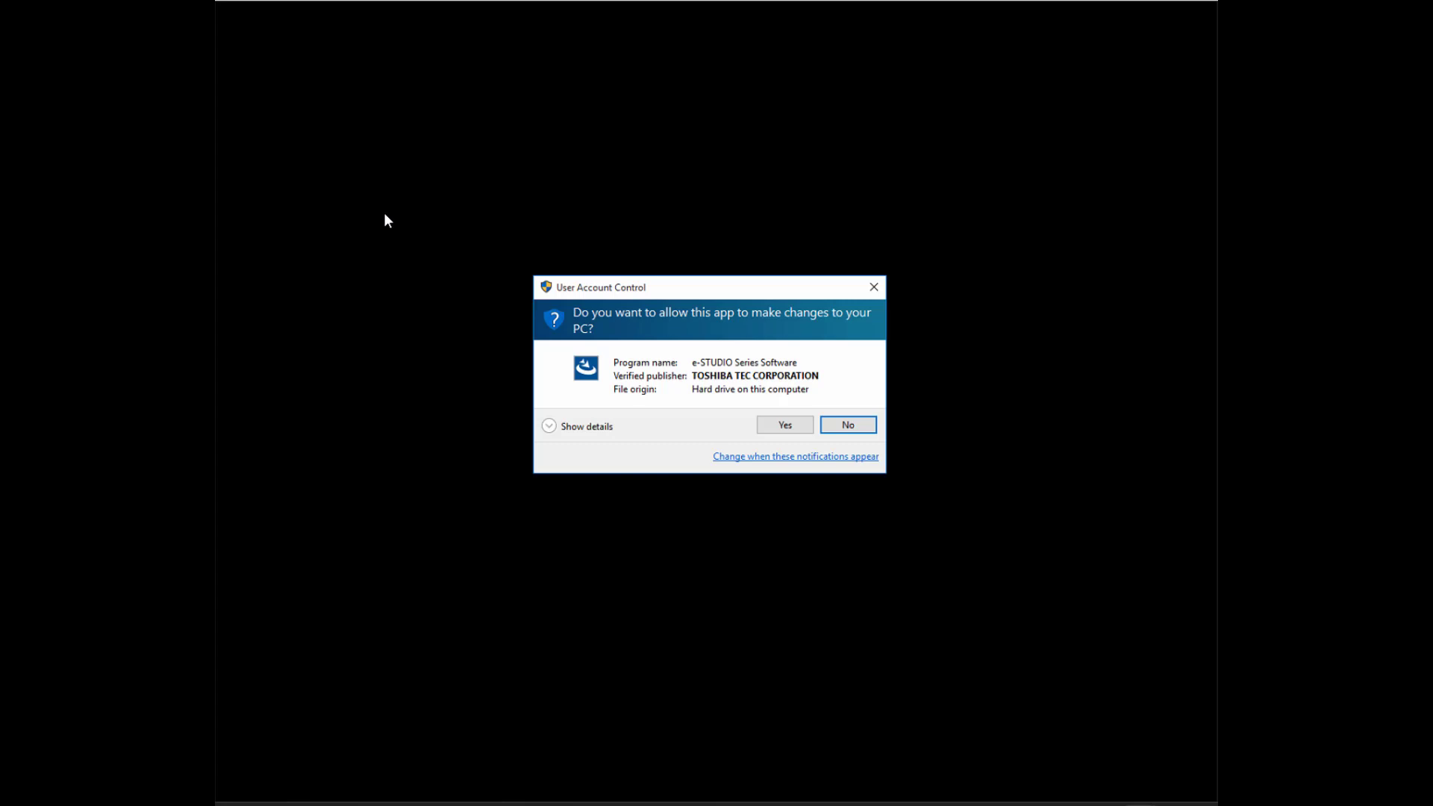
{"action": "left_click", "coordinate": [785, 426]}
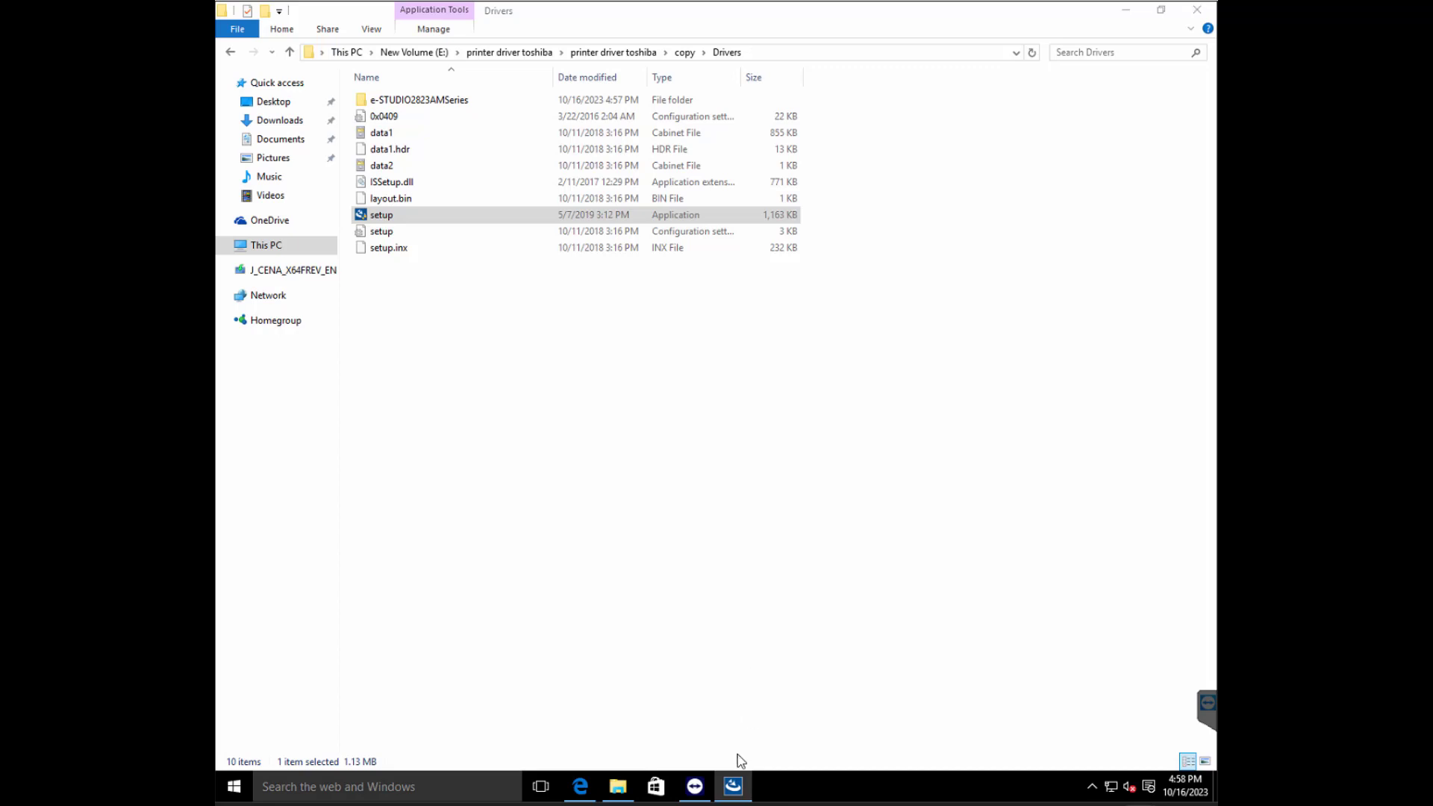
{"action": "mouse_move", "coordinate": [734, 786]}
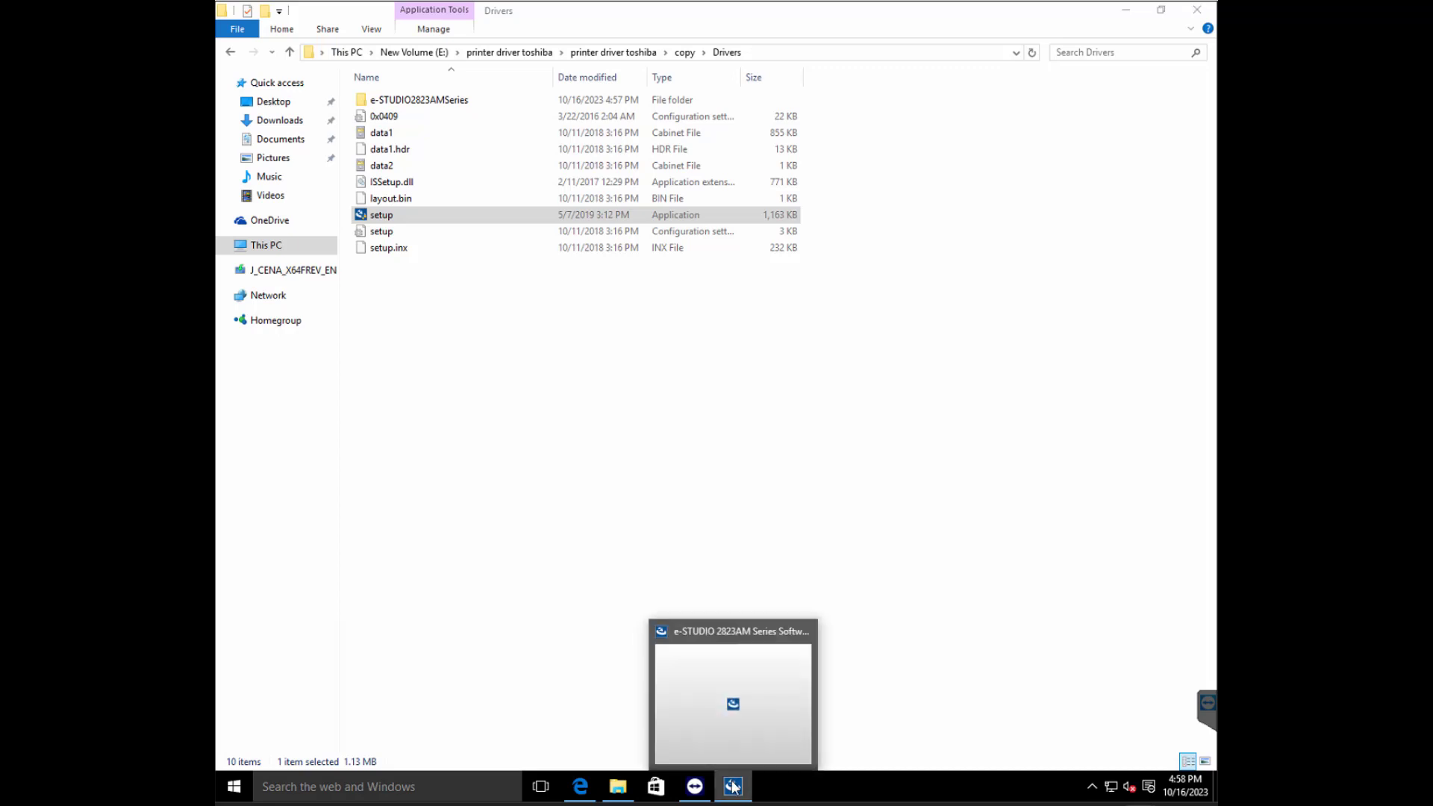
{"action": "left_click", "coordinate": [753, 705]}
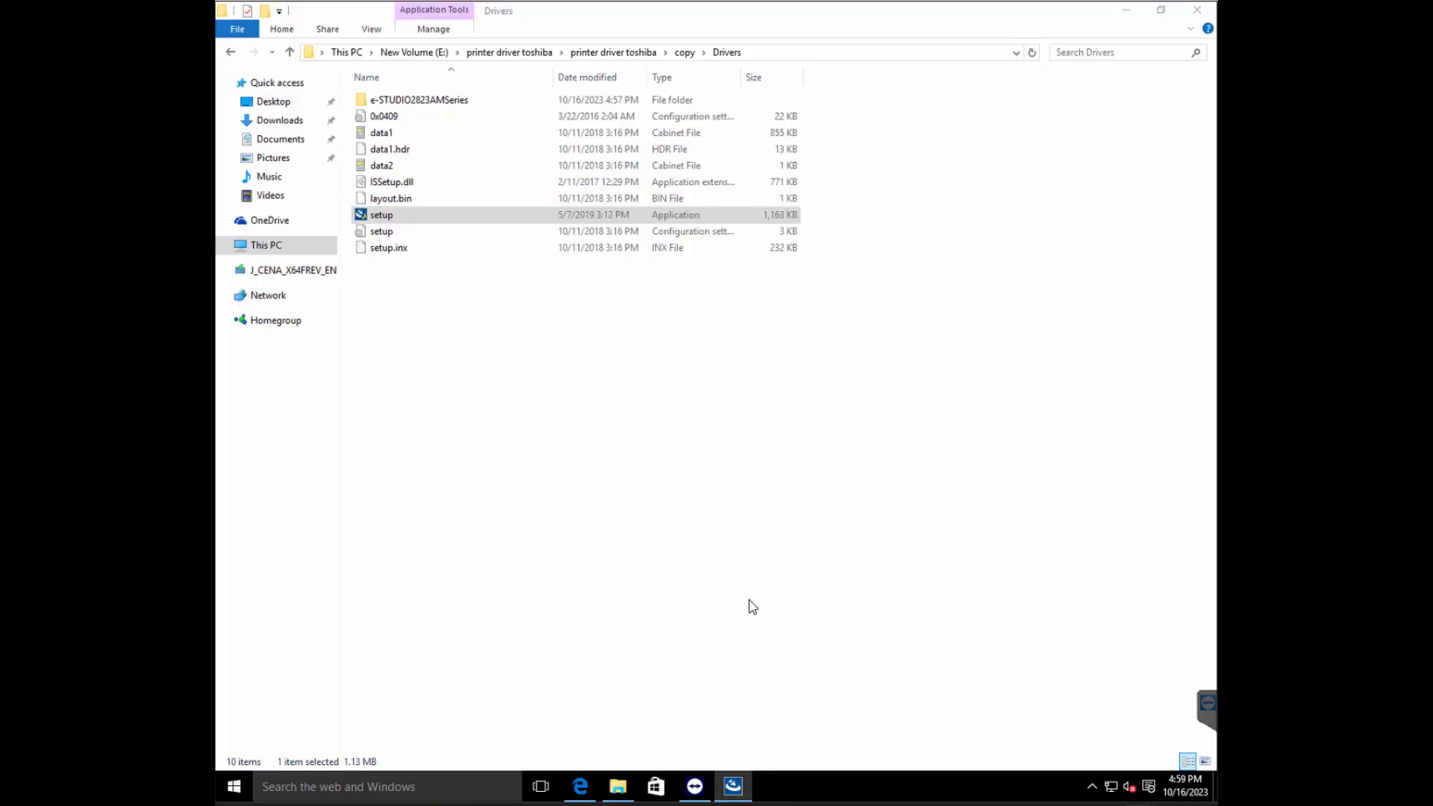
{"action": "mouse_move", "coordinate": [743, 796]}
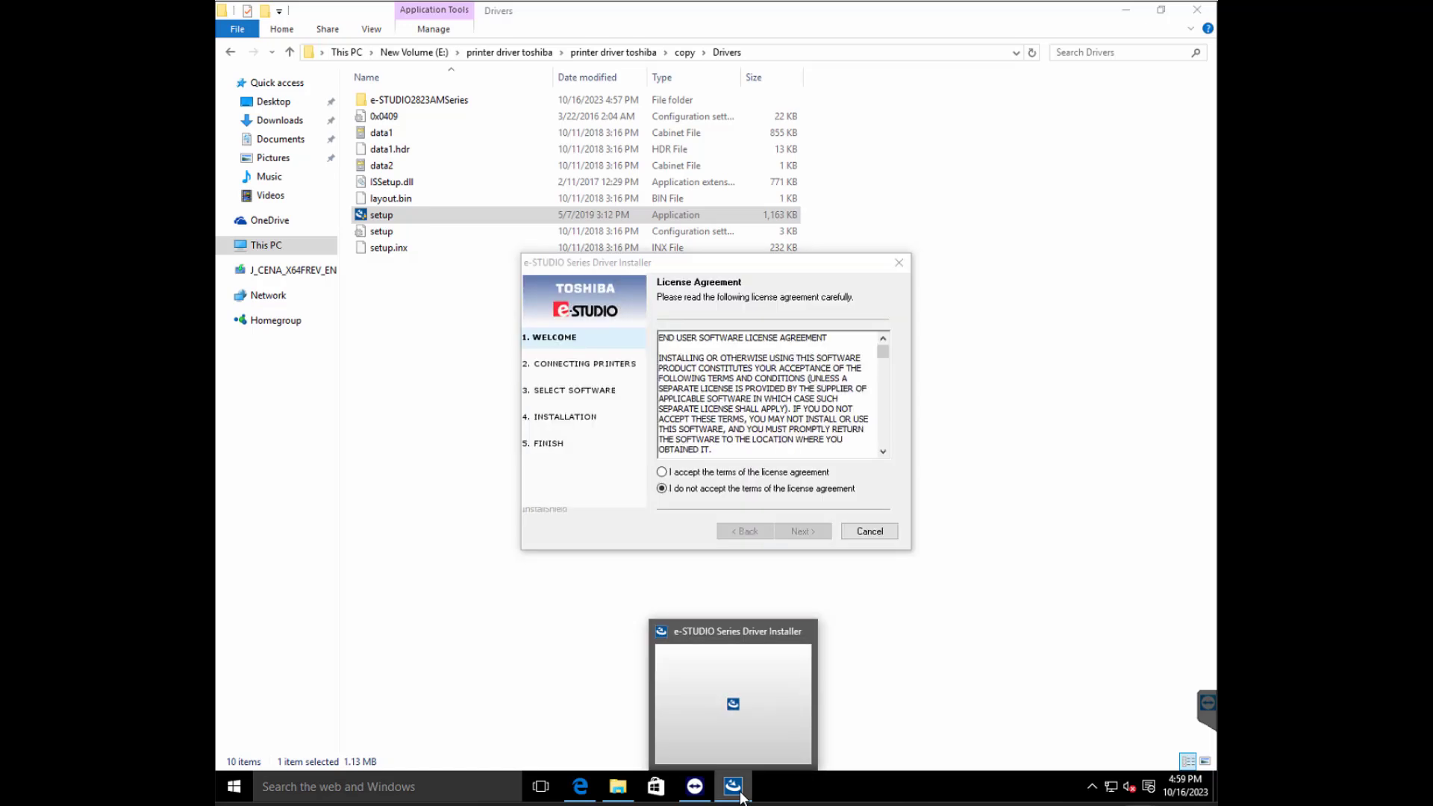
- Accept the terms of the license agreement in the e-STUDIO driver installer and continue to the printer connection type
{"action": "left_click", "coordinate": [756, 410]}
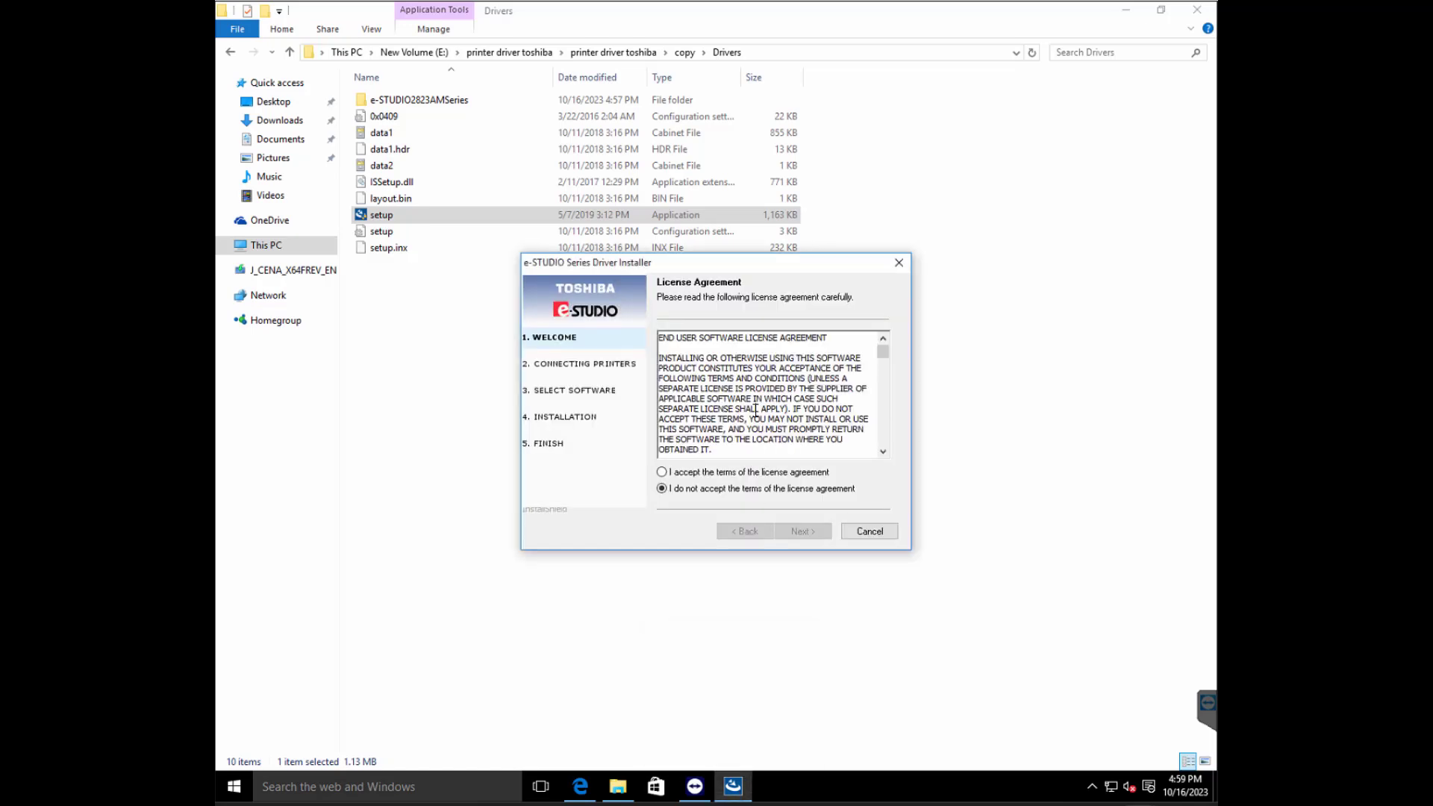
{"action": "left_click", "coordinate": [661, 472]}
{"action": "left_click", "coordinate": [810, 536]}
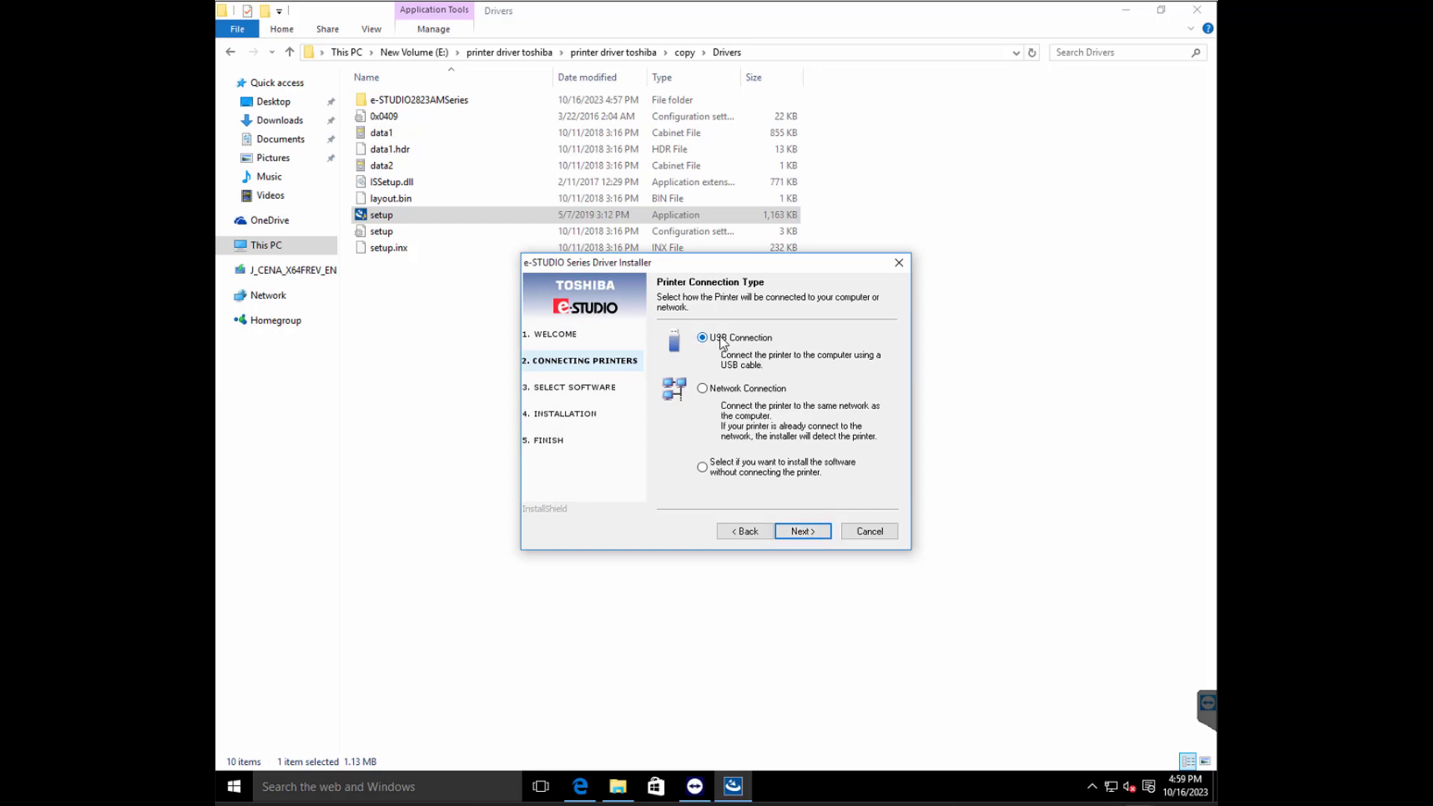
- Try to detect the printer automatically over a network connection, without specifying its IP address
{"action": "left_click", "coordinate": [703, 389]}
{"action": "left_click", "coordinate": [818, 537]}
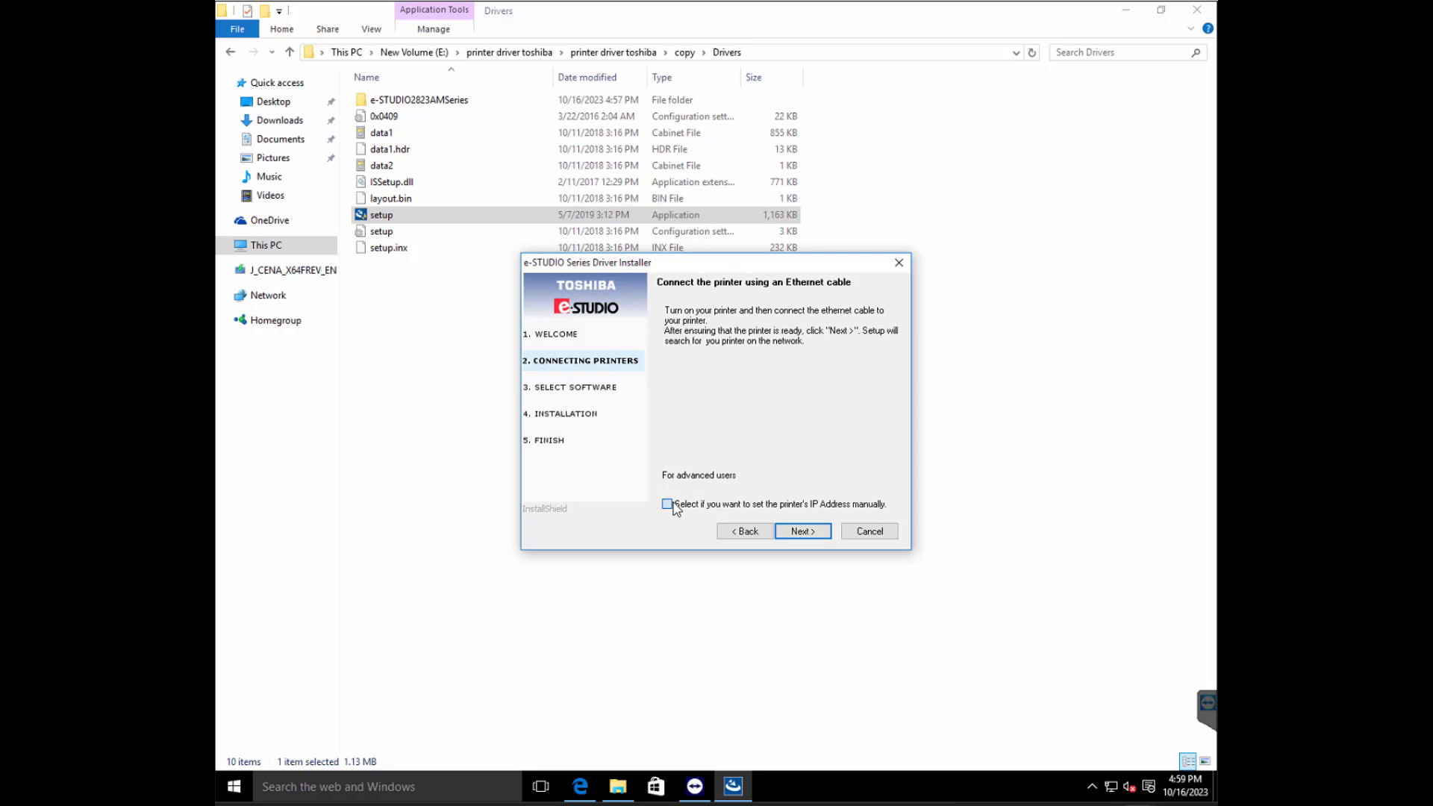
{"action": "left_click", "coordinate": [667, 505]}
{"action": "left_click", "coordinate": [812, 531]}
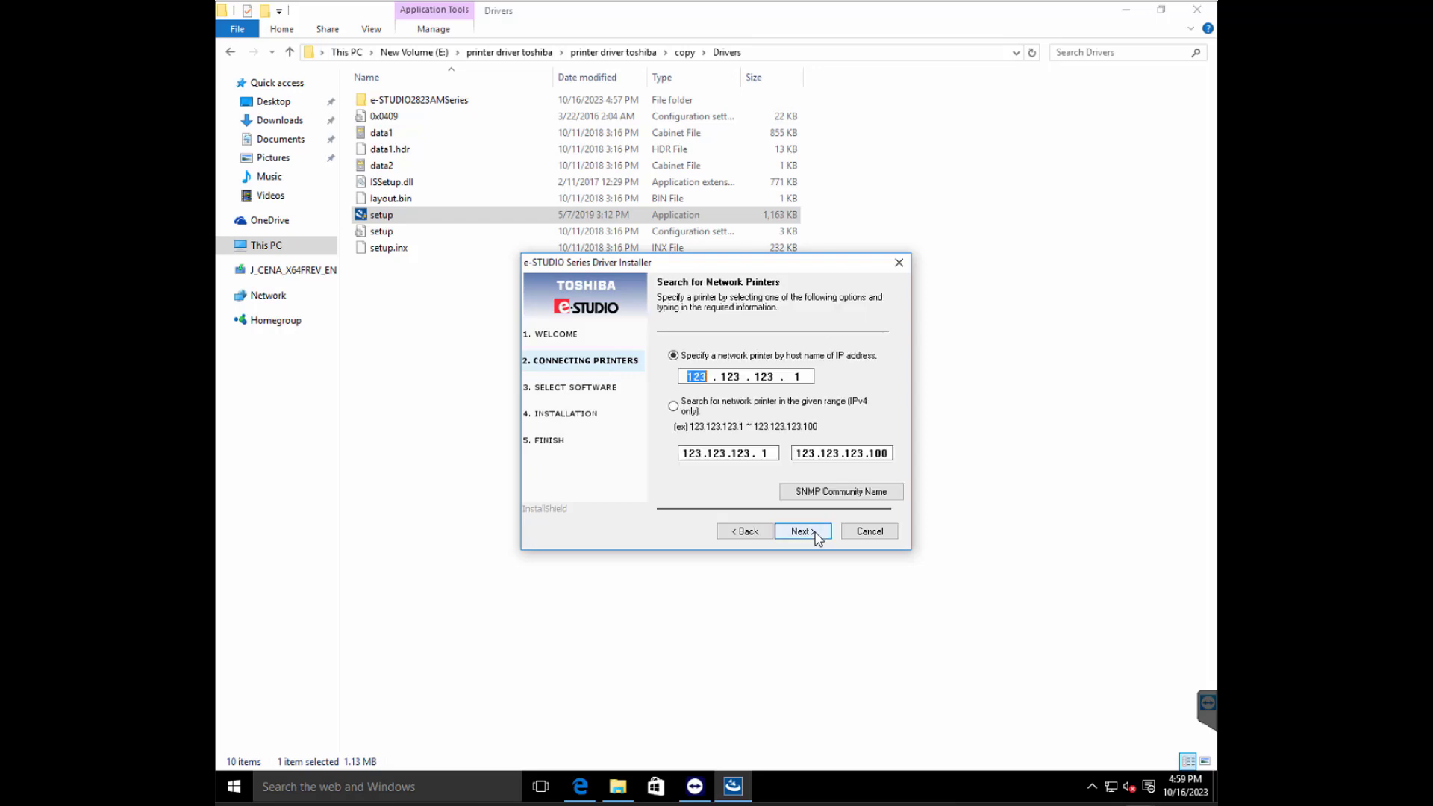
{"action": "left_click", "coordinate": [743, 531]}
{"action": "left_click", "coordinate": [816, 535]}
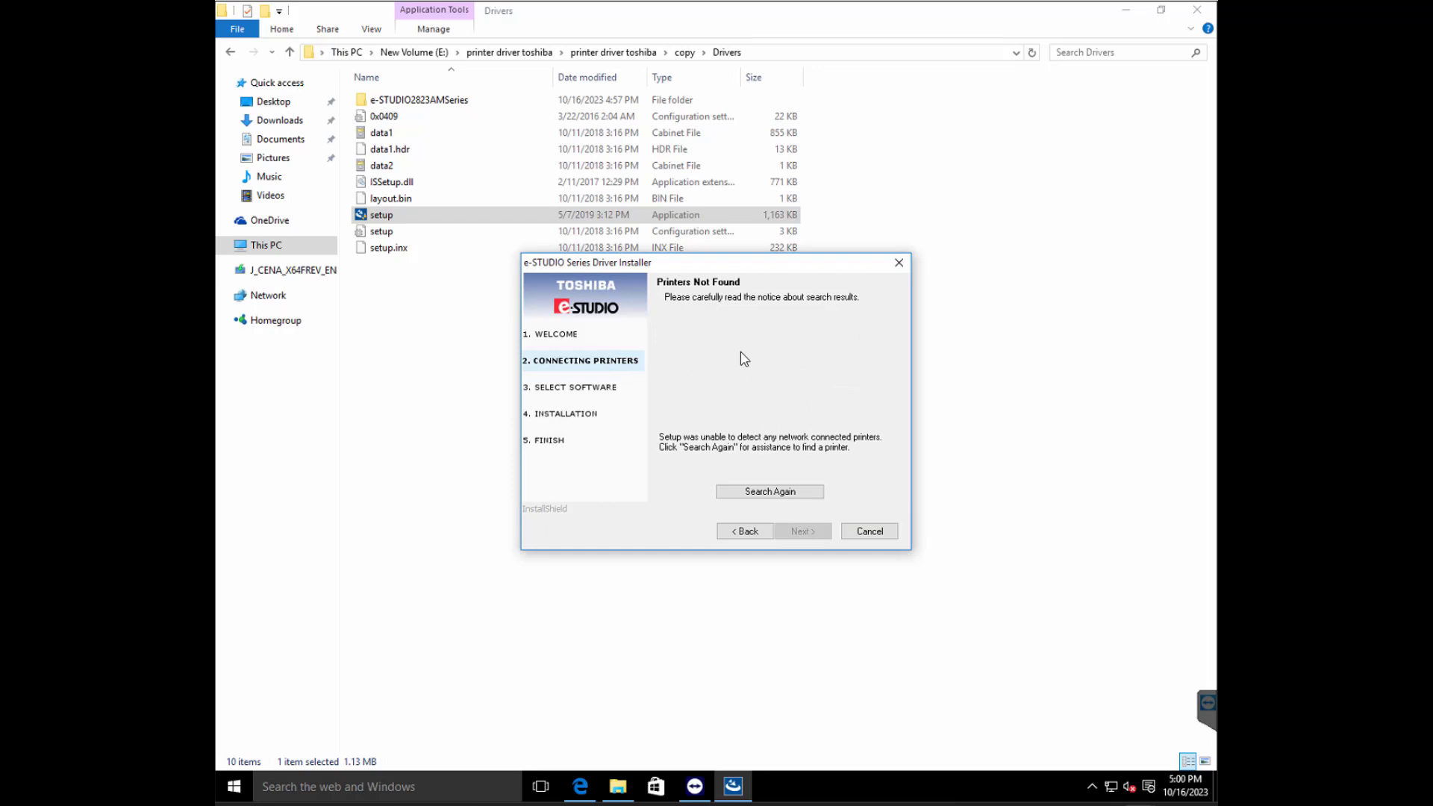
{"action": "left_click", "coordinate": [758, 533]}
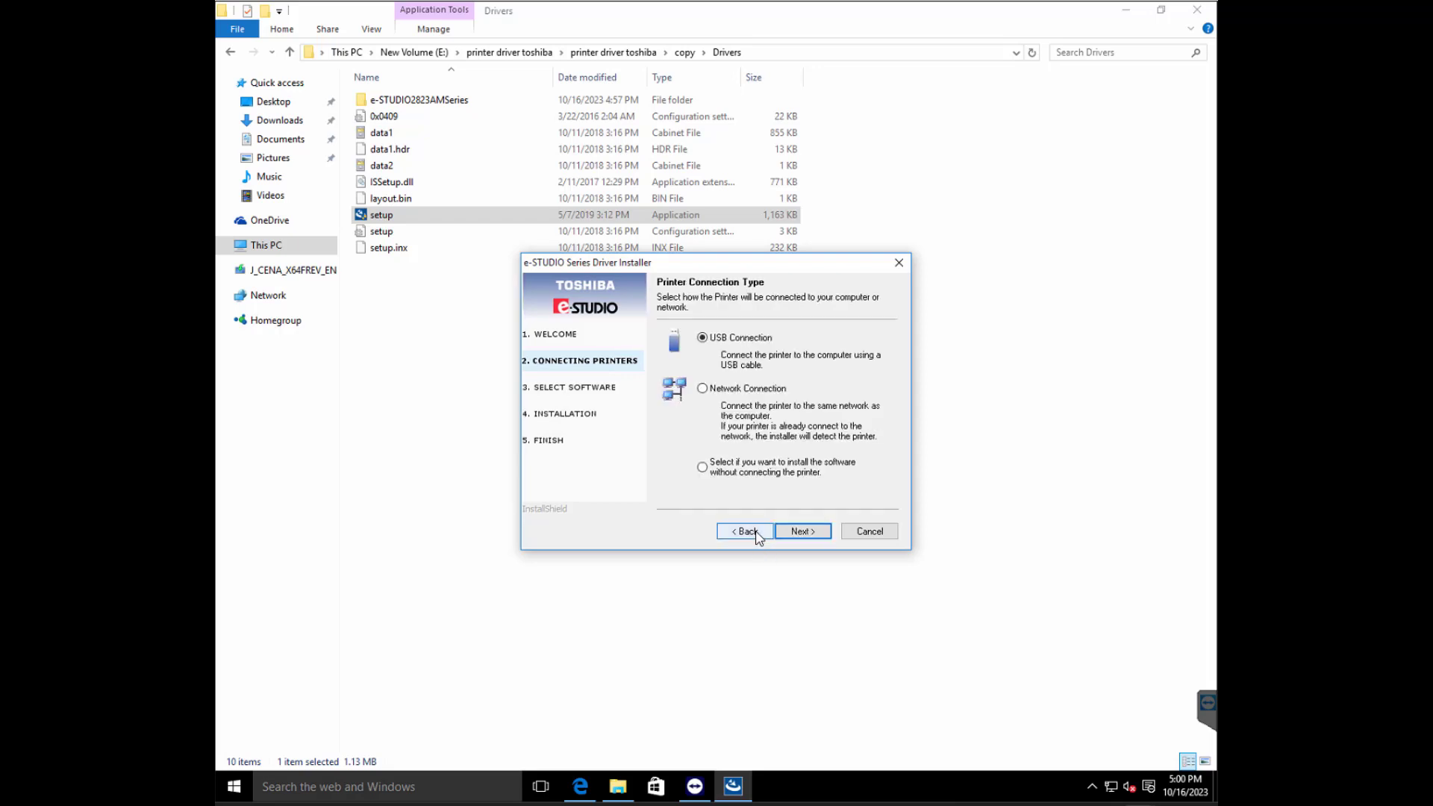
- Choose the network connection, opt to set the printer's IP address manually, and specify the printer at 192.168.110.225
{"action": "left_click", "coordinate": [702, 392]}
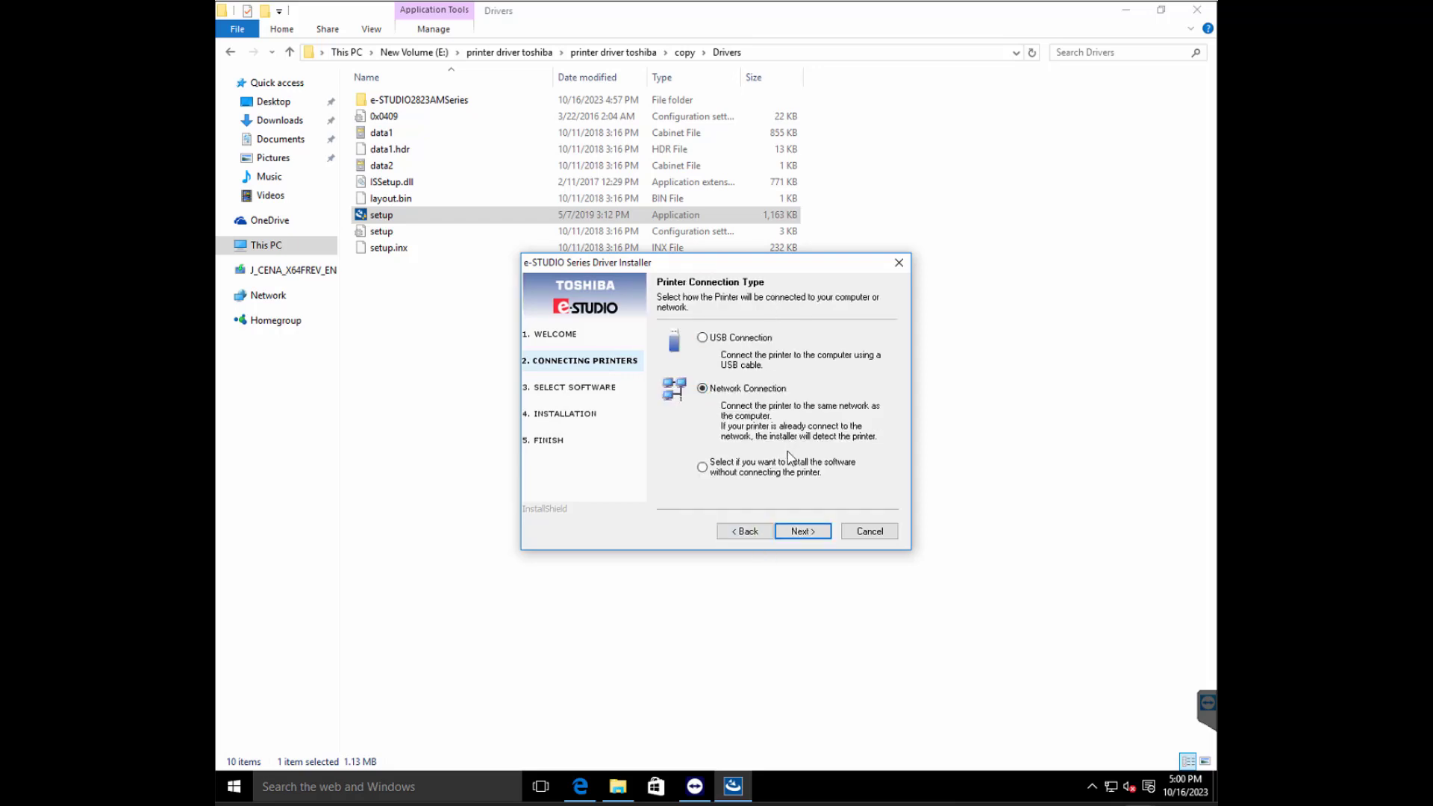
{"action": "left_click", "coordinate": [800, 532]}
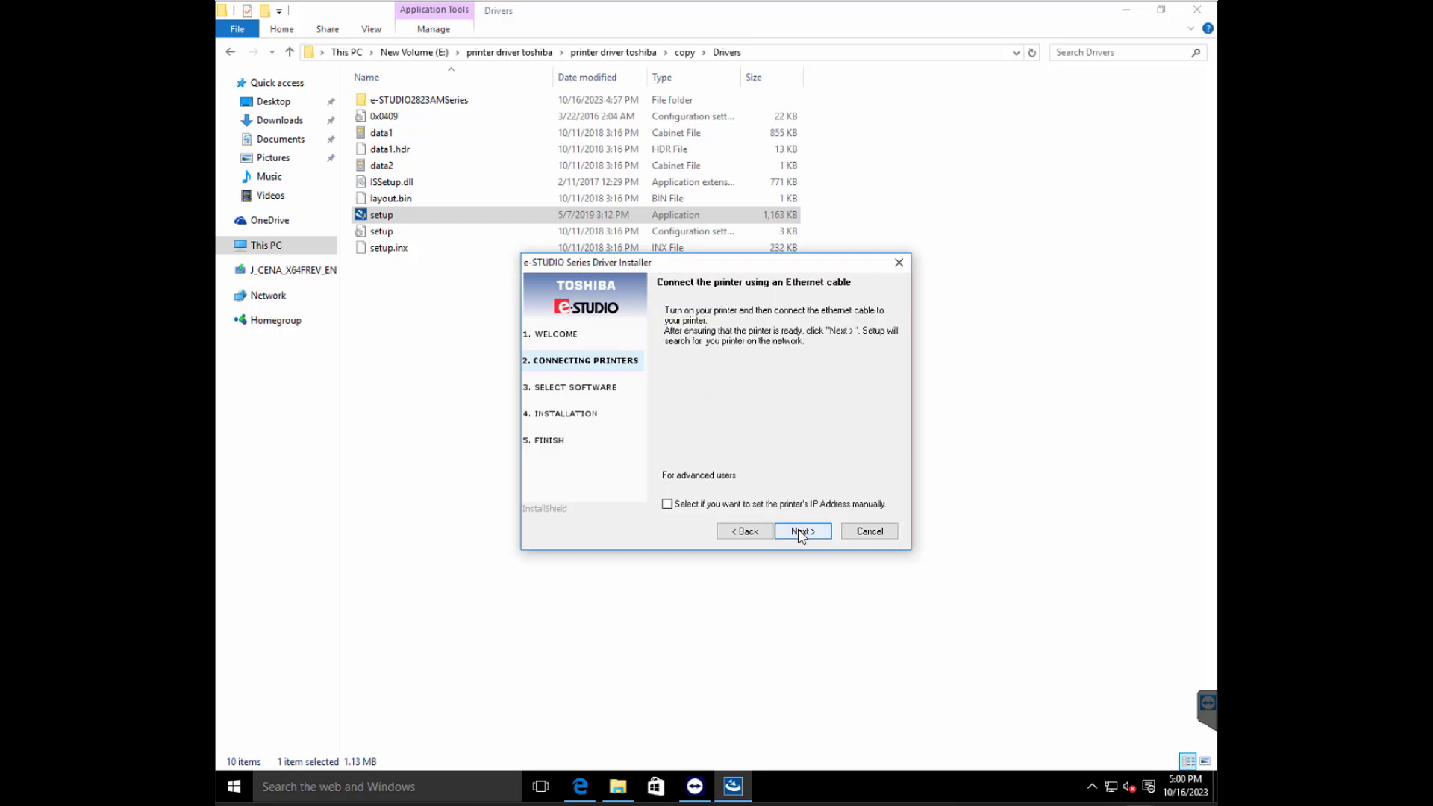
{"action": "left_click", "coordinate": [746, 507]}
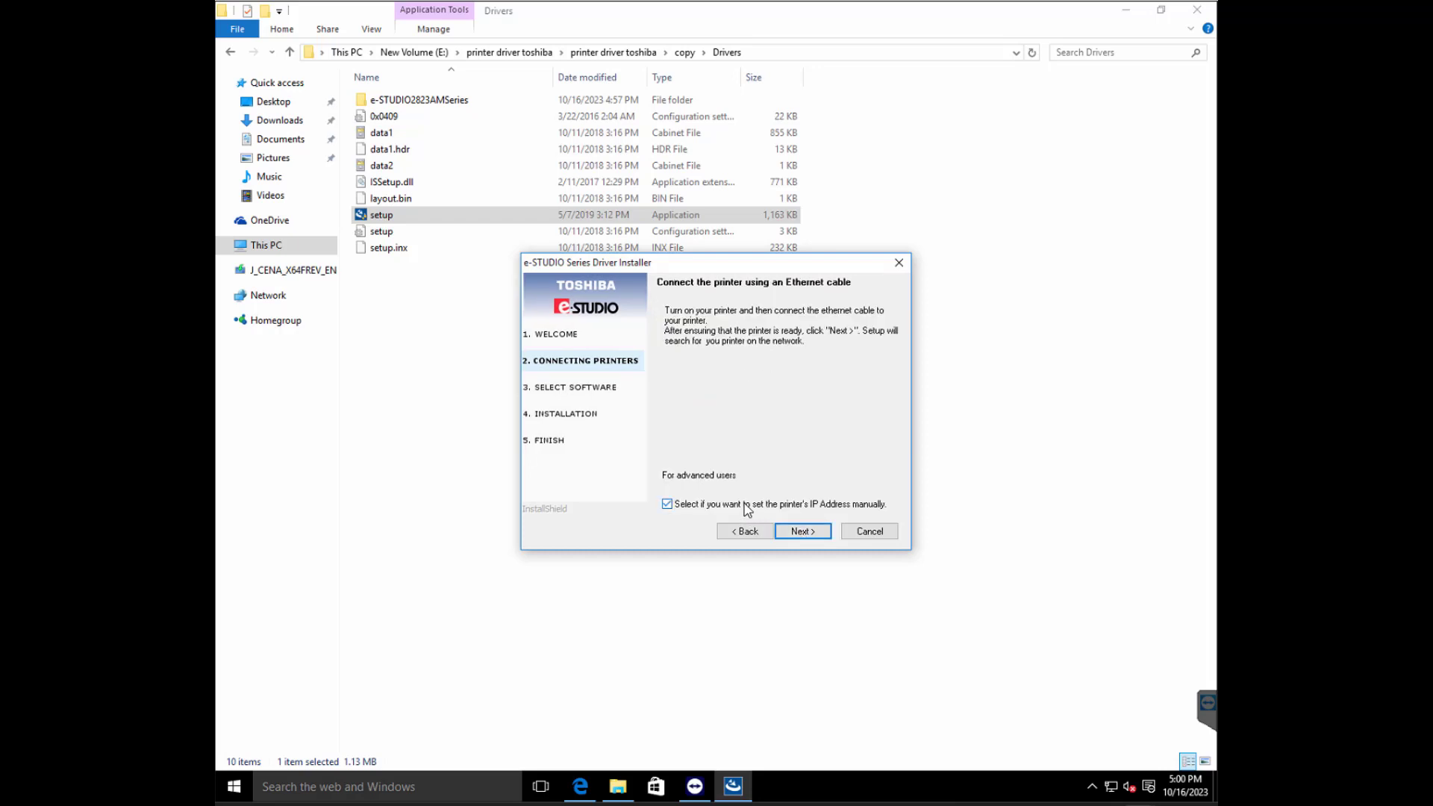
{"action": "left_click", "coordinate": [802, 531]}
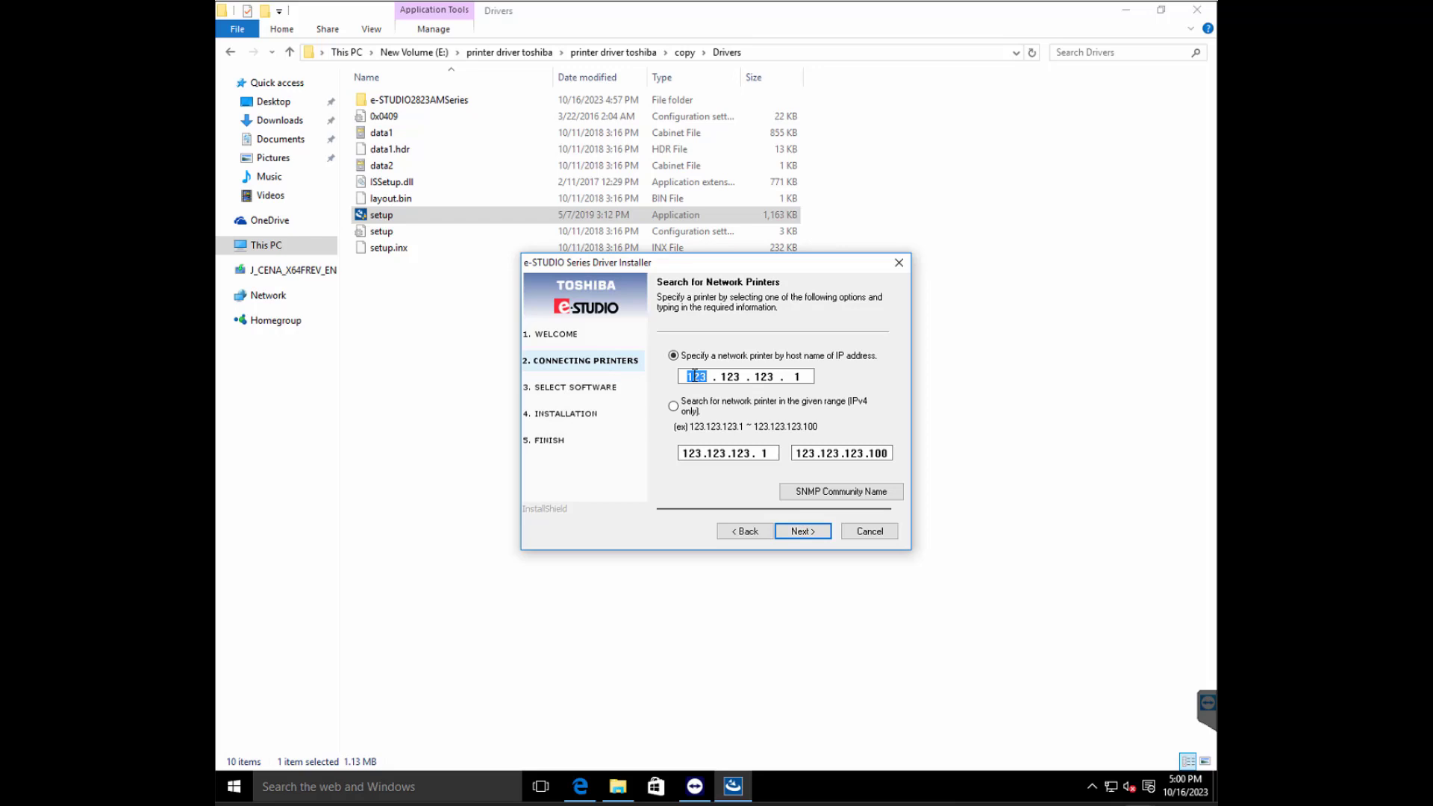
{"action": "type", "text": "192 . 168 . 110 . 225"}
{"action": "left_click", "coordinate": [811, 527]}
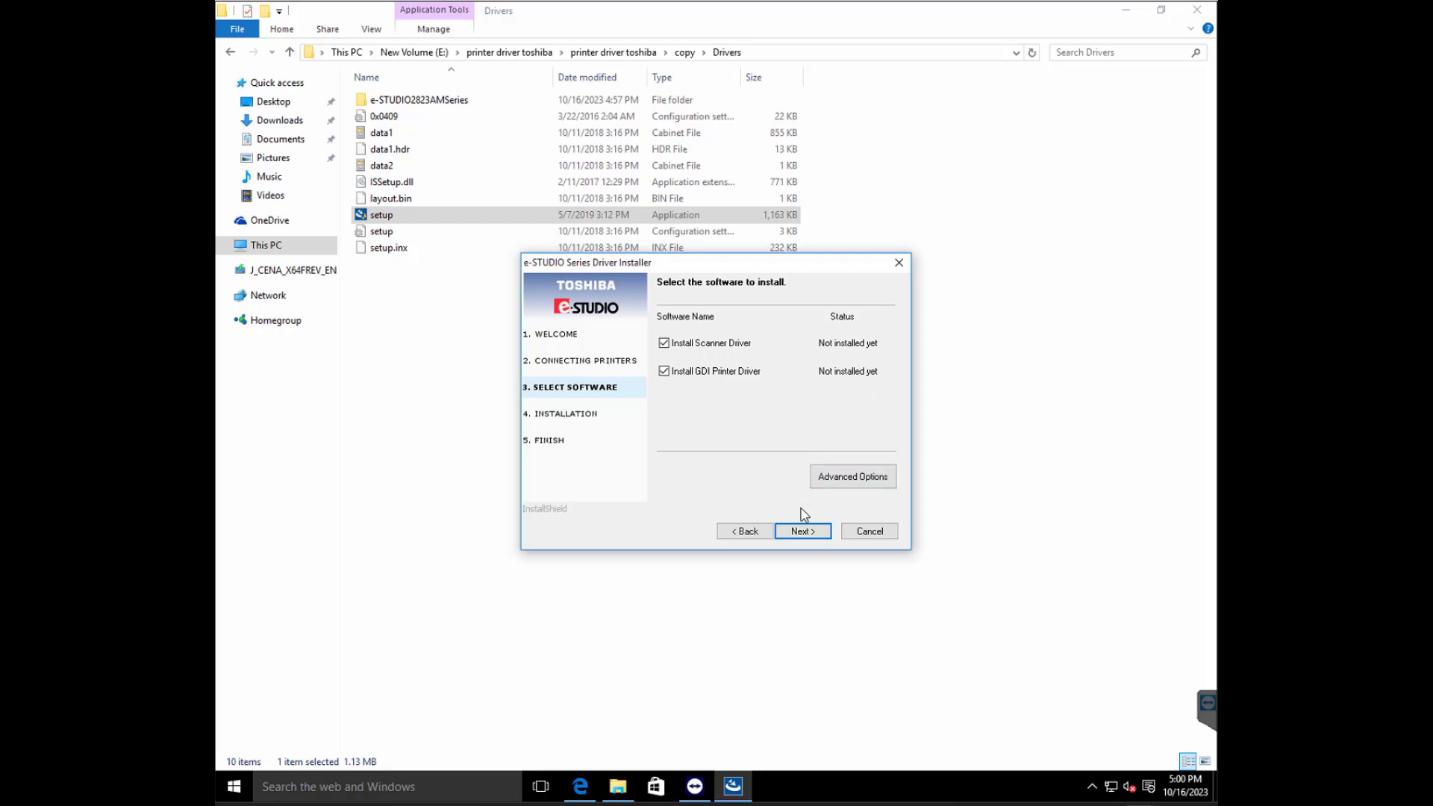
- Install the scanner driver and GDI printer driver, allow the TOSHIBA device software, and finish the wizard
{"action": "left_click", "coordinate": [798, 531]}
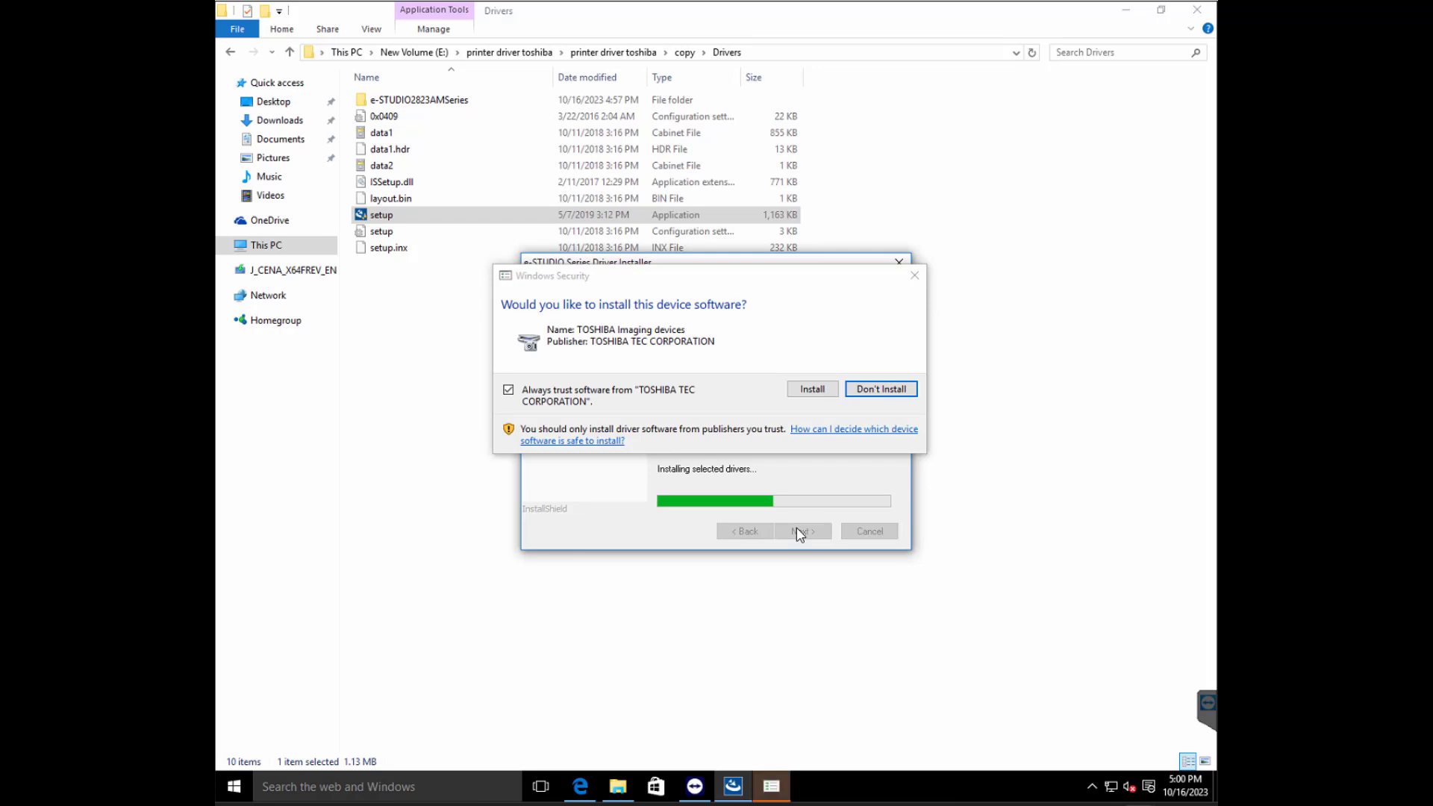
{"action": "left_click", "coordinate": [834, 393]}
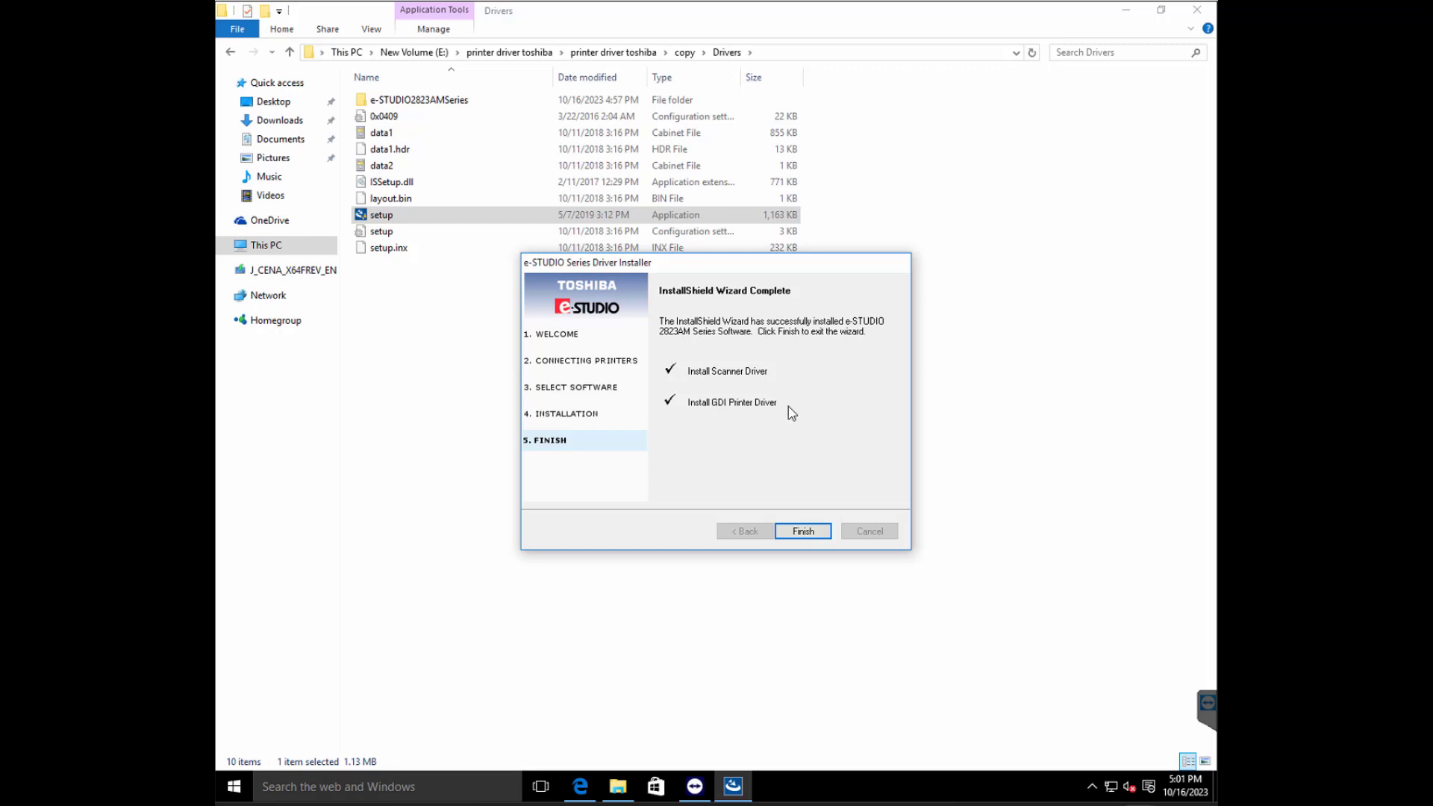
{"action": "left_click", "coordinate": [803, 531]}
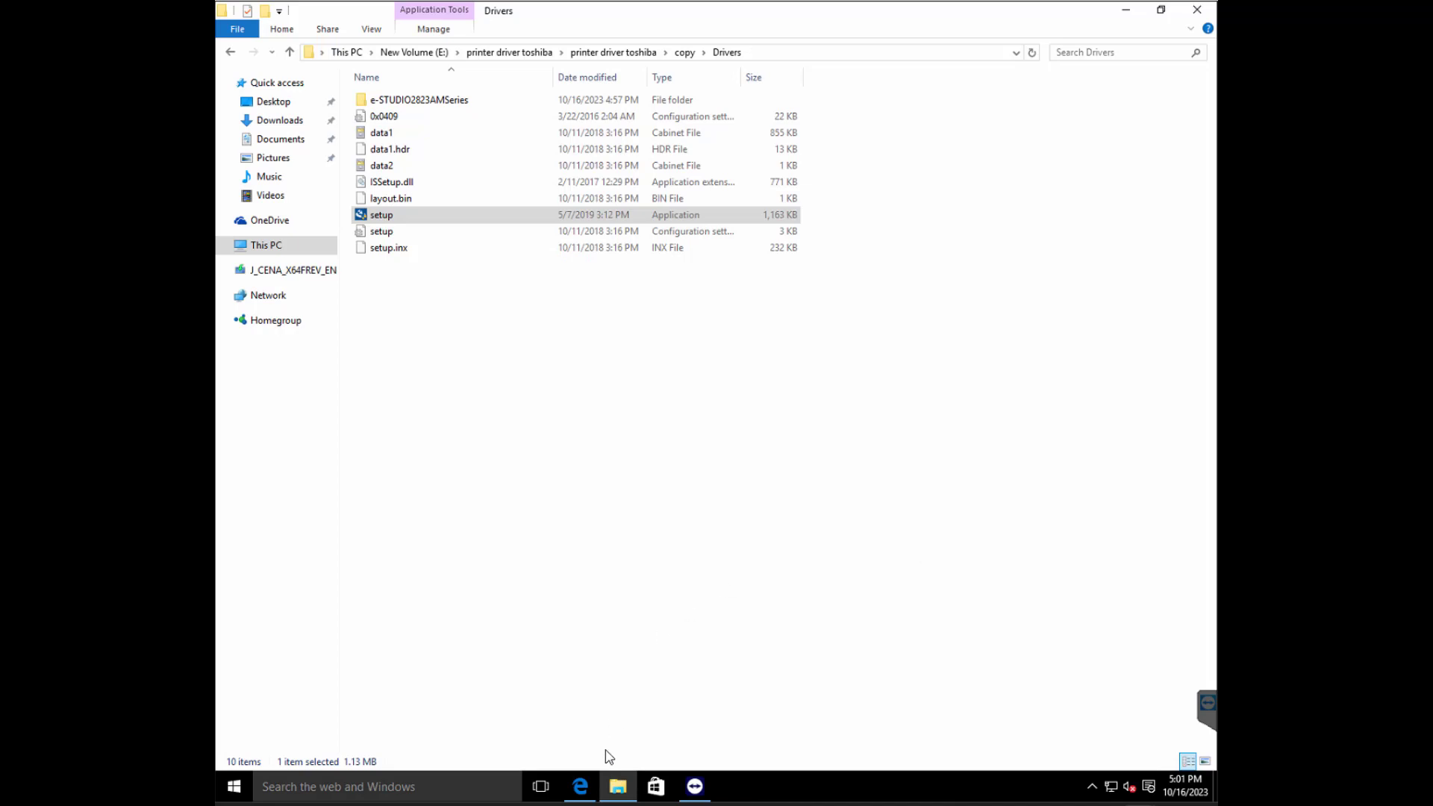
- Switch to Microsoft Edge and set up printing of the TeamViewer download page on the TOSHIBA e-STUDIO2823AMSeries GDI printer
{"action": "mouse_move", "coordinate": [597, 786]}
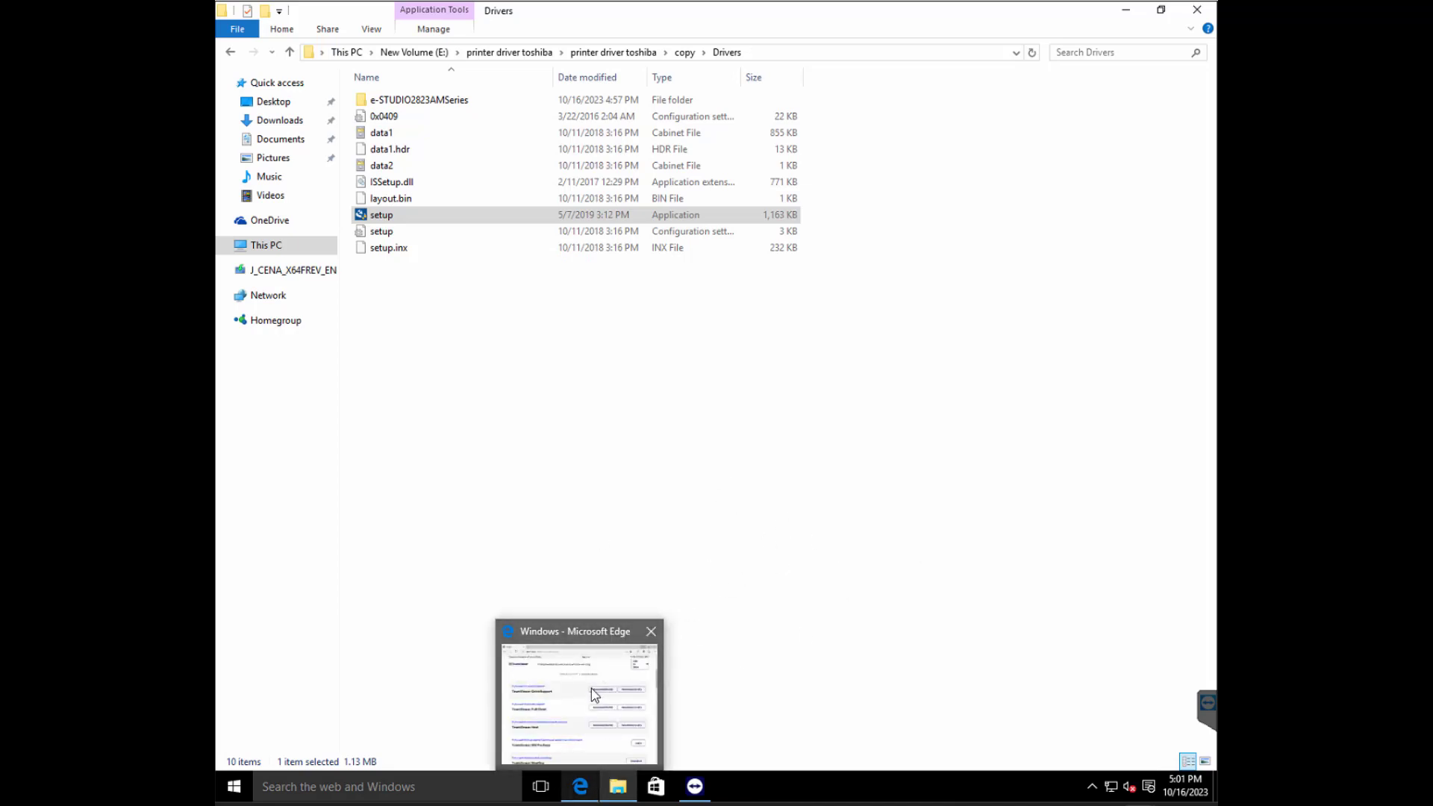
{"action": "left_click", "coordinate": [597, 731]}
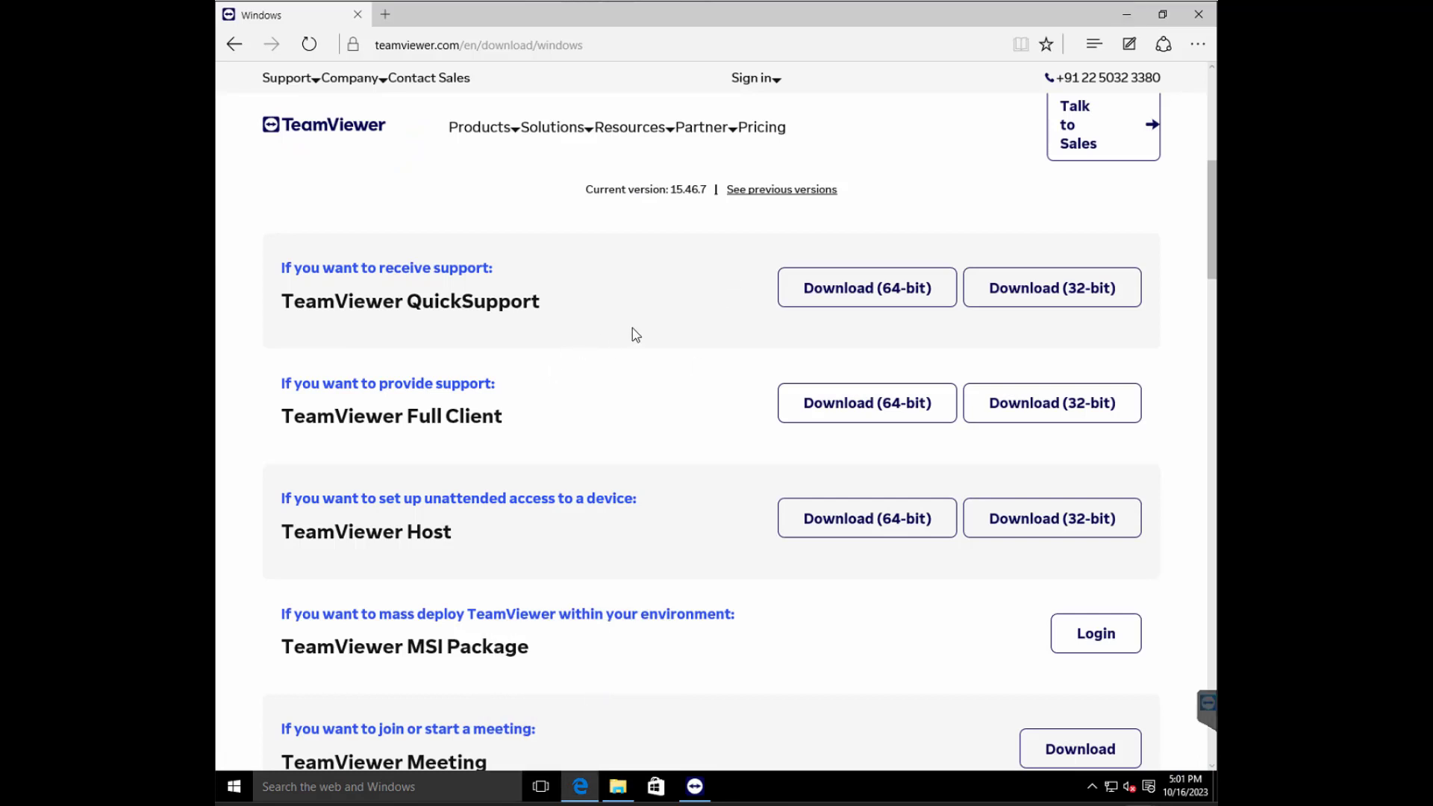
{"action": "key", "text": "ctrl+p"}
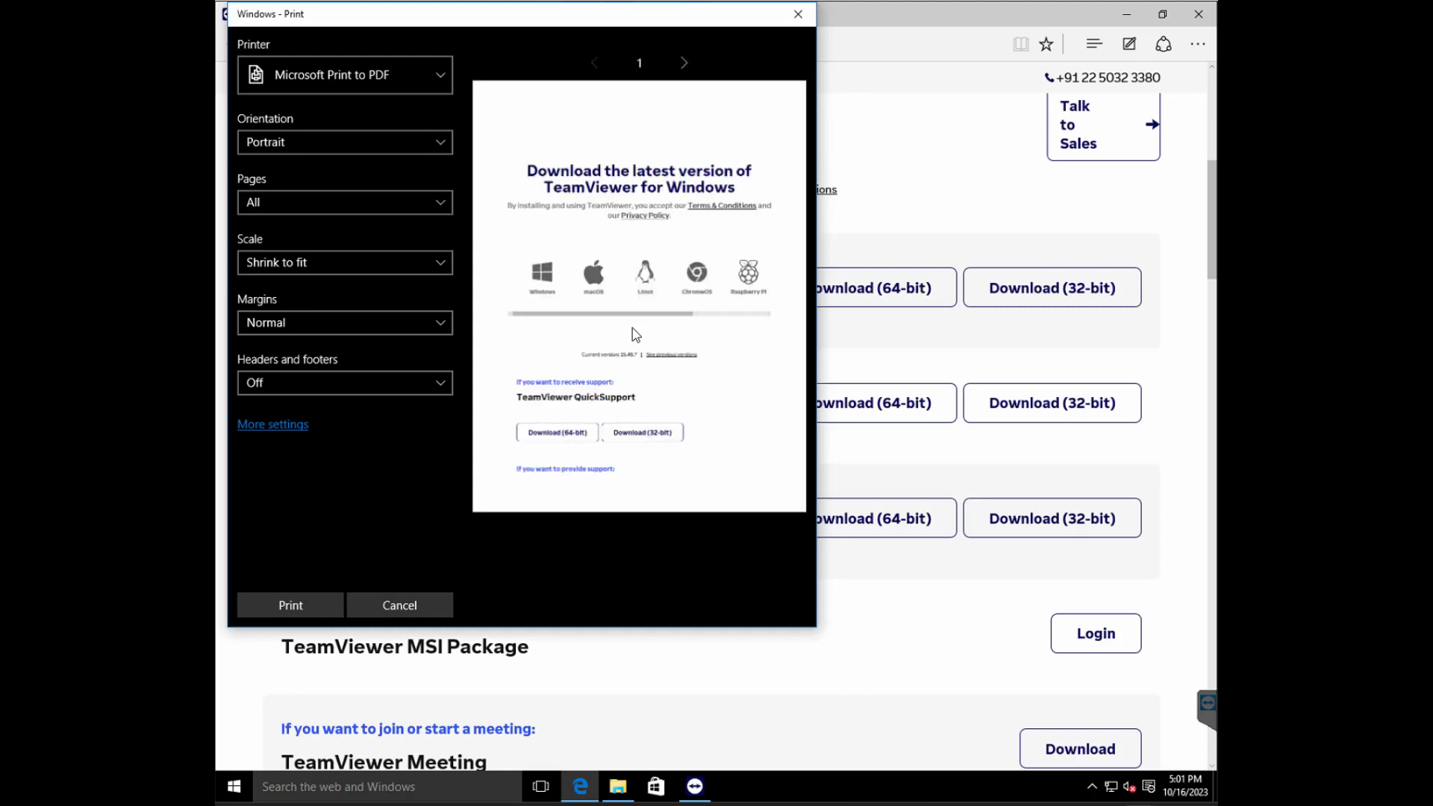
{"action": "left_click", "coordinate": [410, 76]}
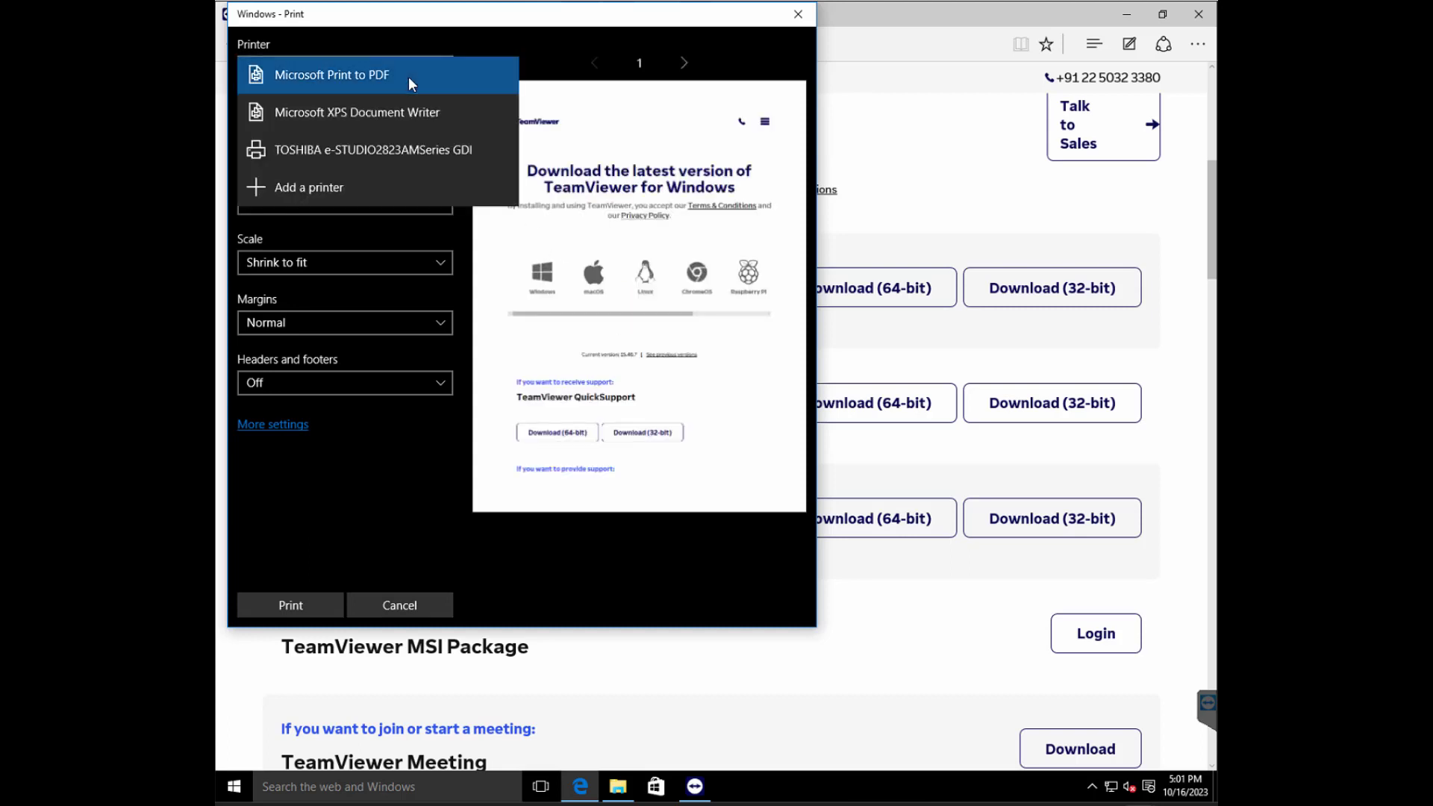
{"action": "left_click", "coordinate": [379, 155]}
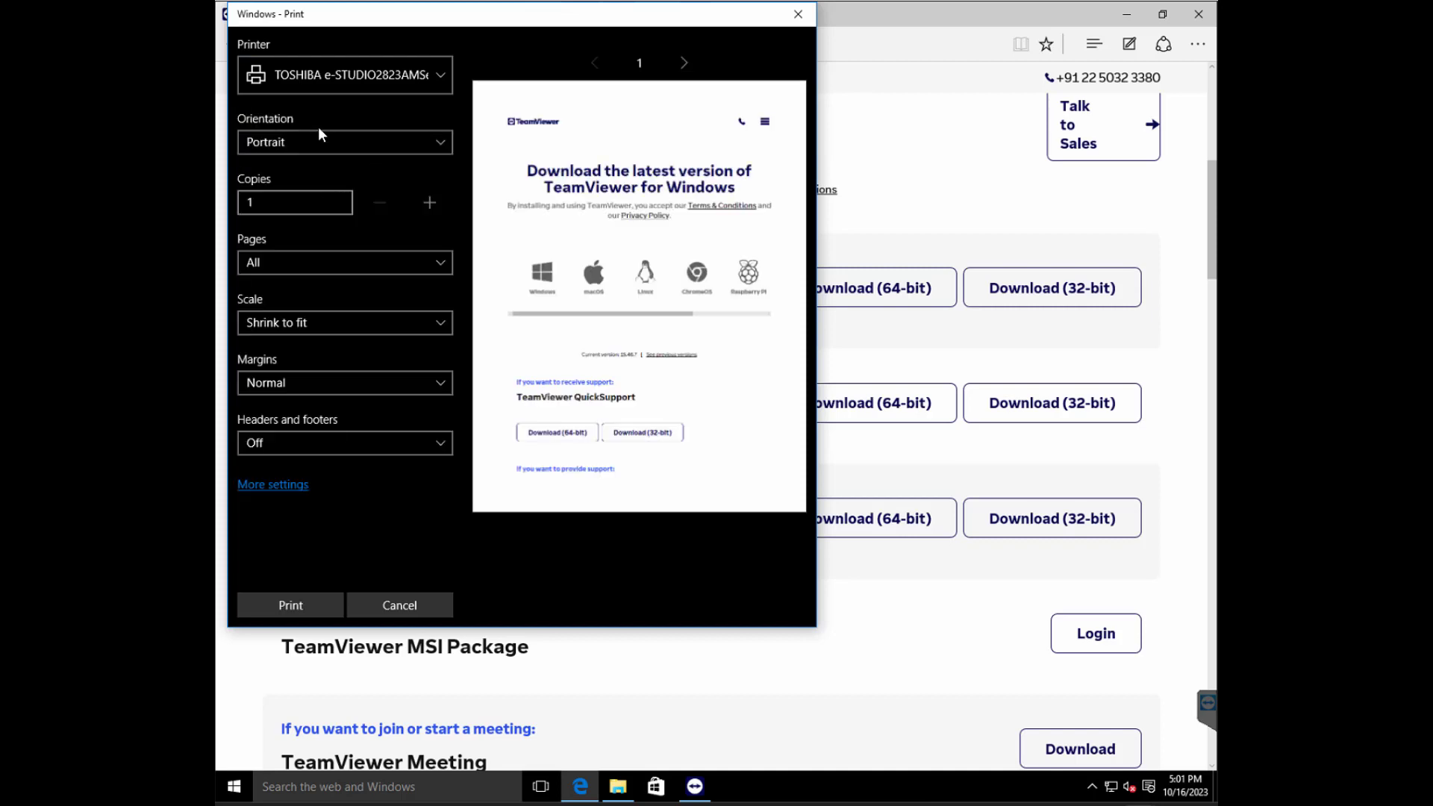
- Print only the current page, then check the TOSHIBA printer's queue and close it
{"action": "left_click", "coordinate": [274, 263]}
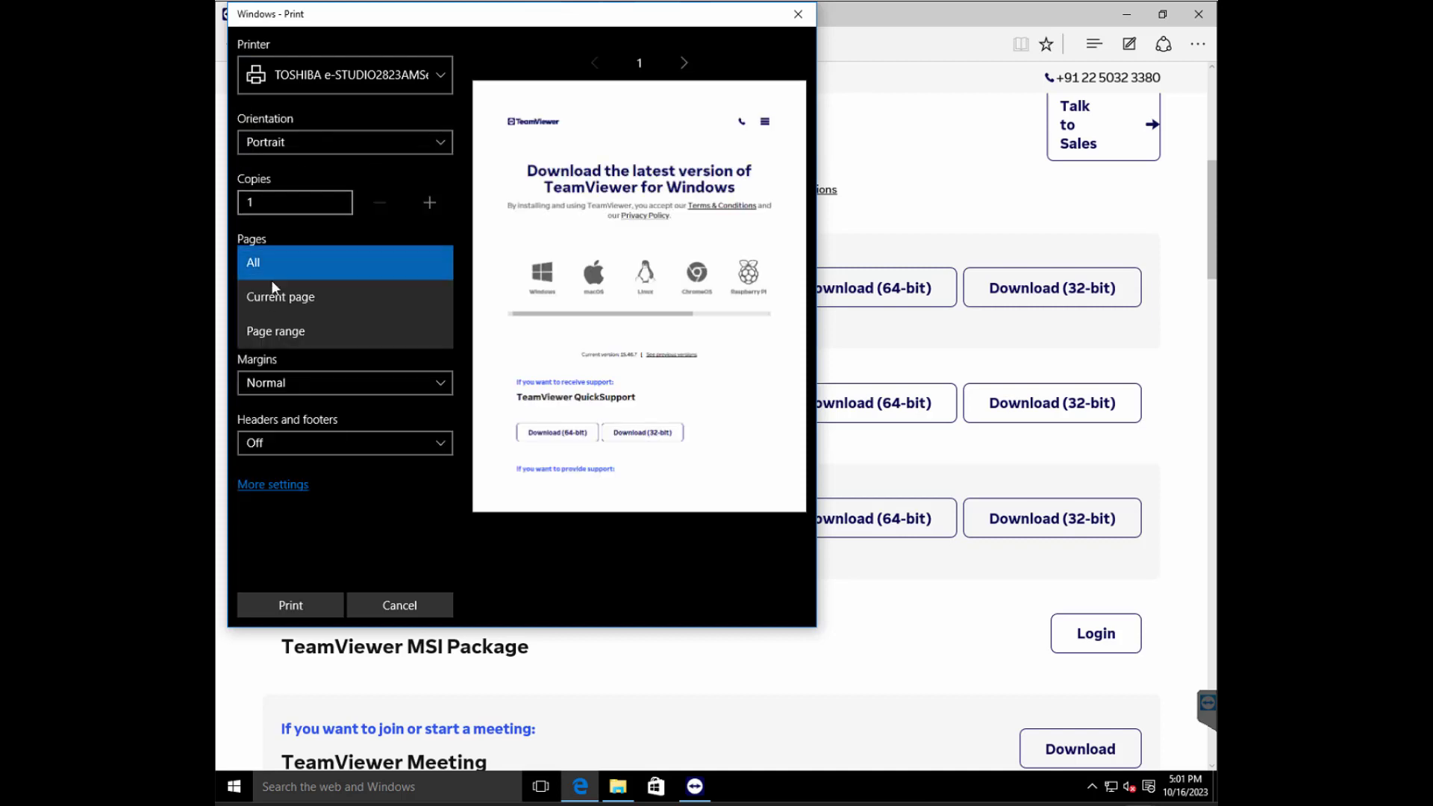
{"action": "left_click", "coordinate": [283, 298]}
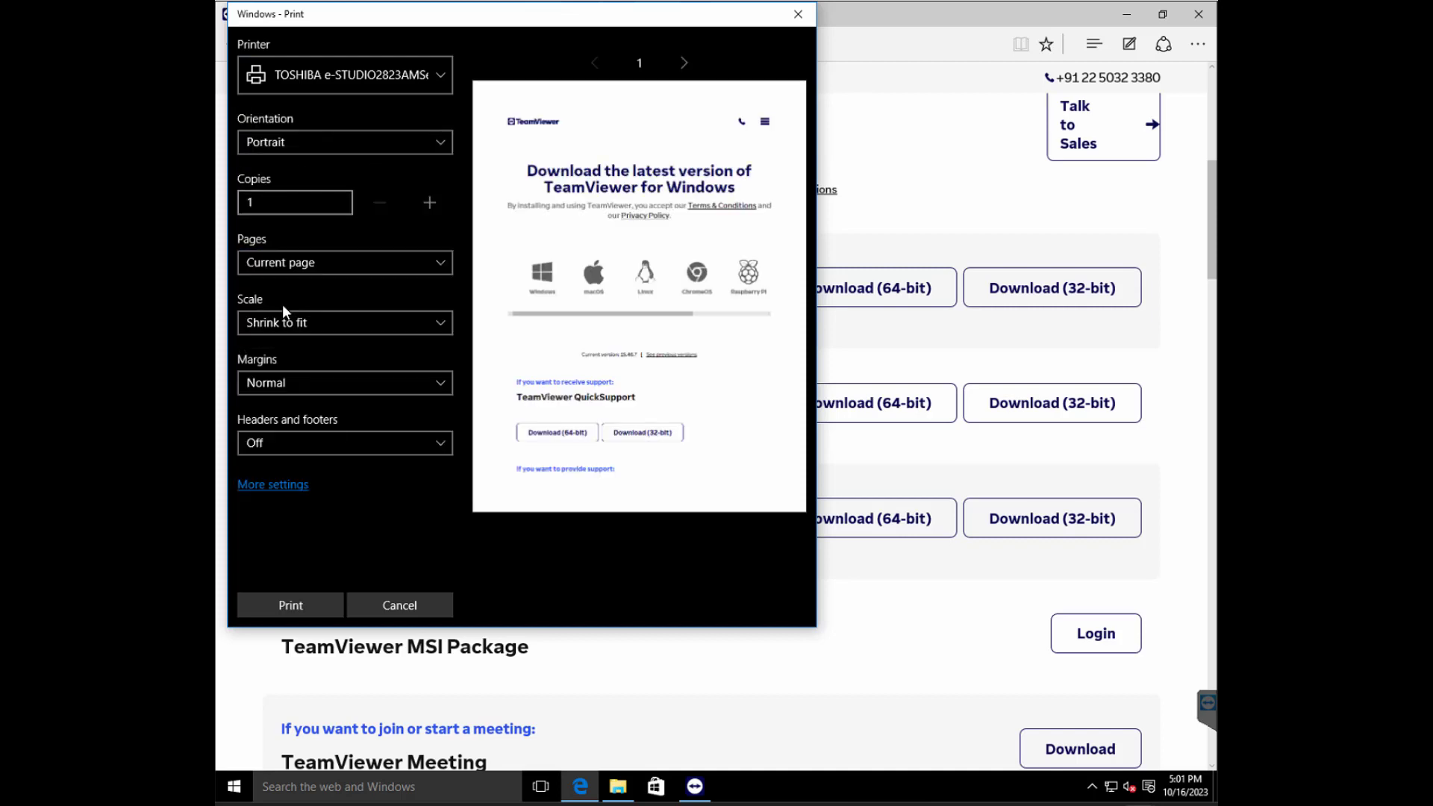
{"action": "left_click", "coordinate": [284, 603]}
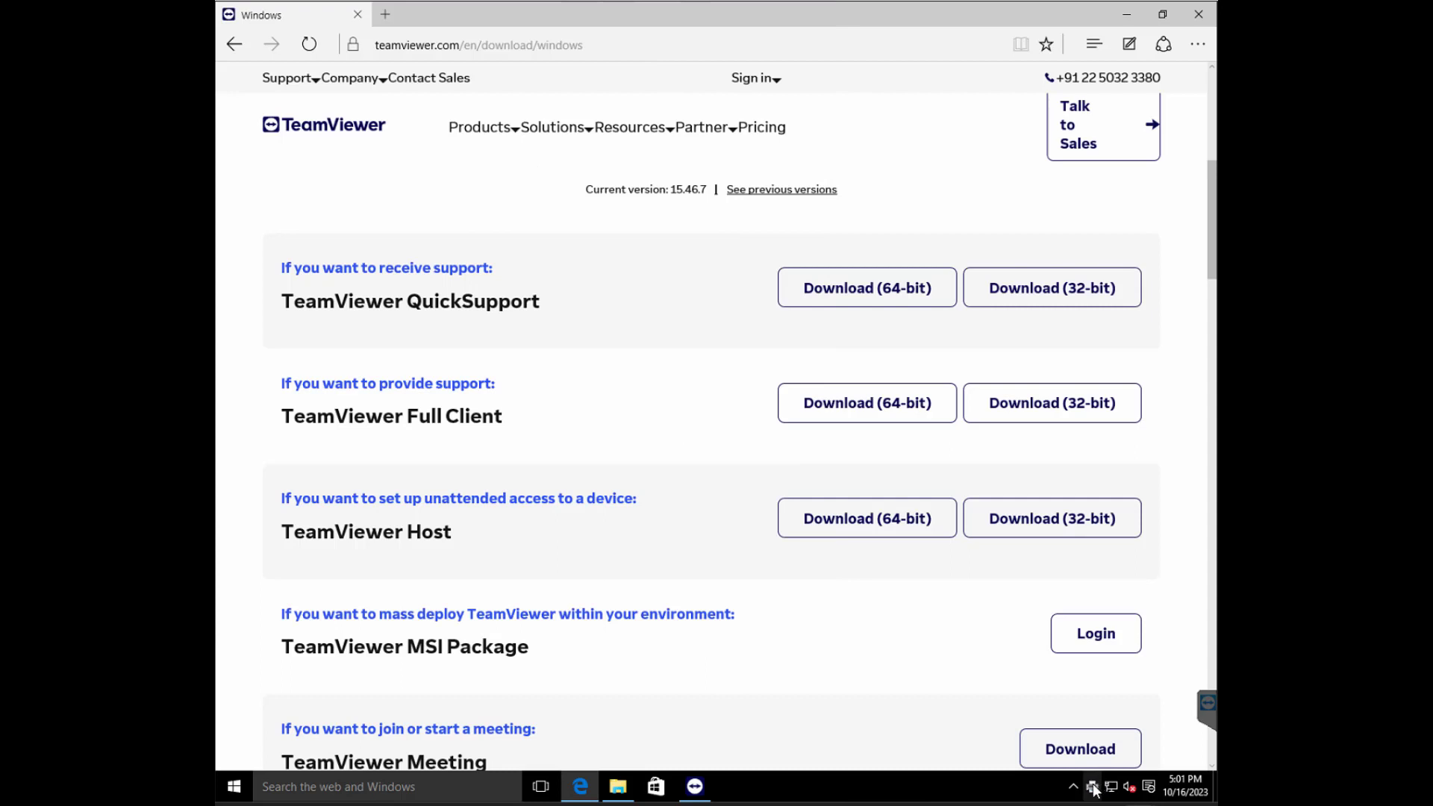
{"action": "double_click", "coordinate": [1092, 786]}
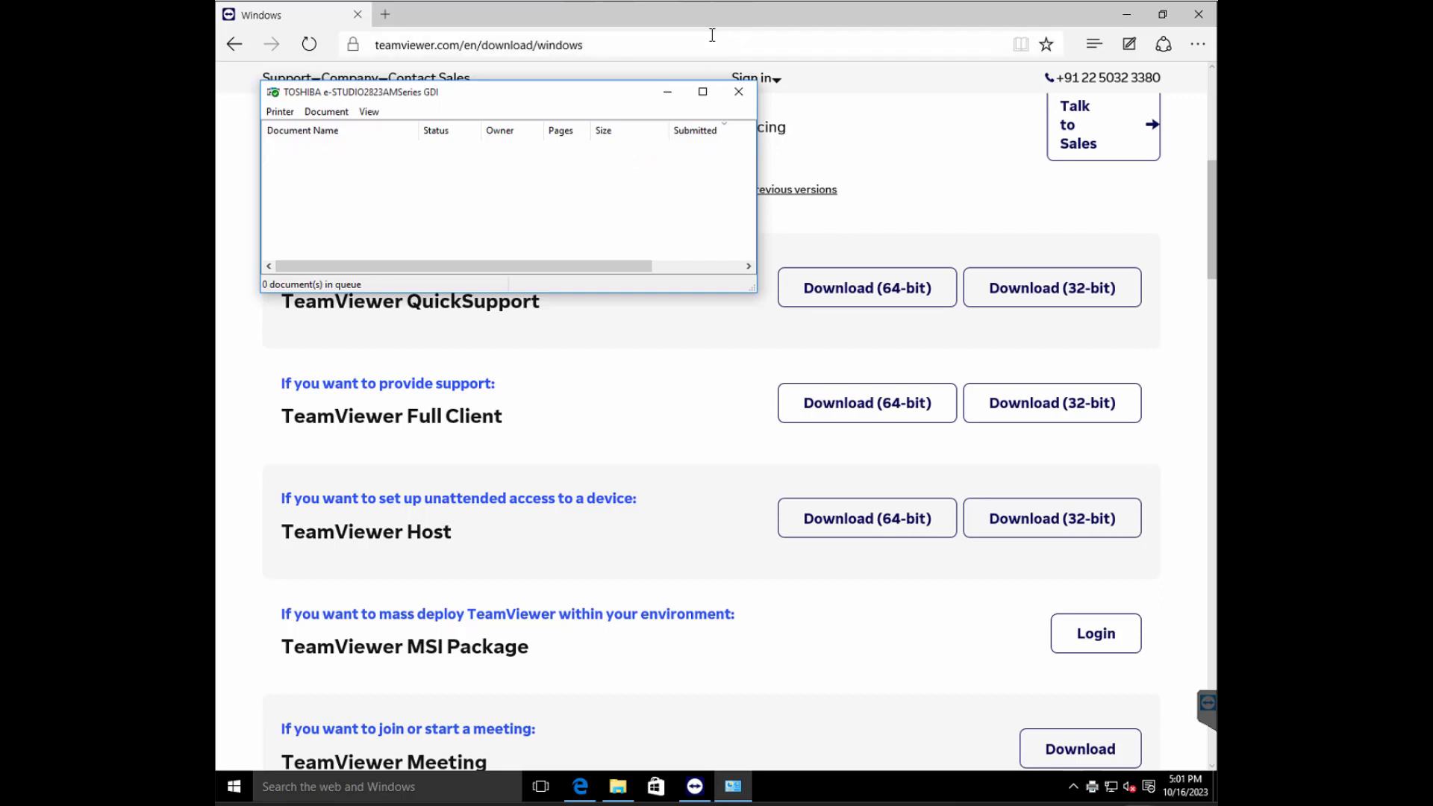
{"action": "left_click", "coordinate": [740, 92]}
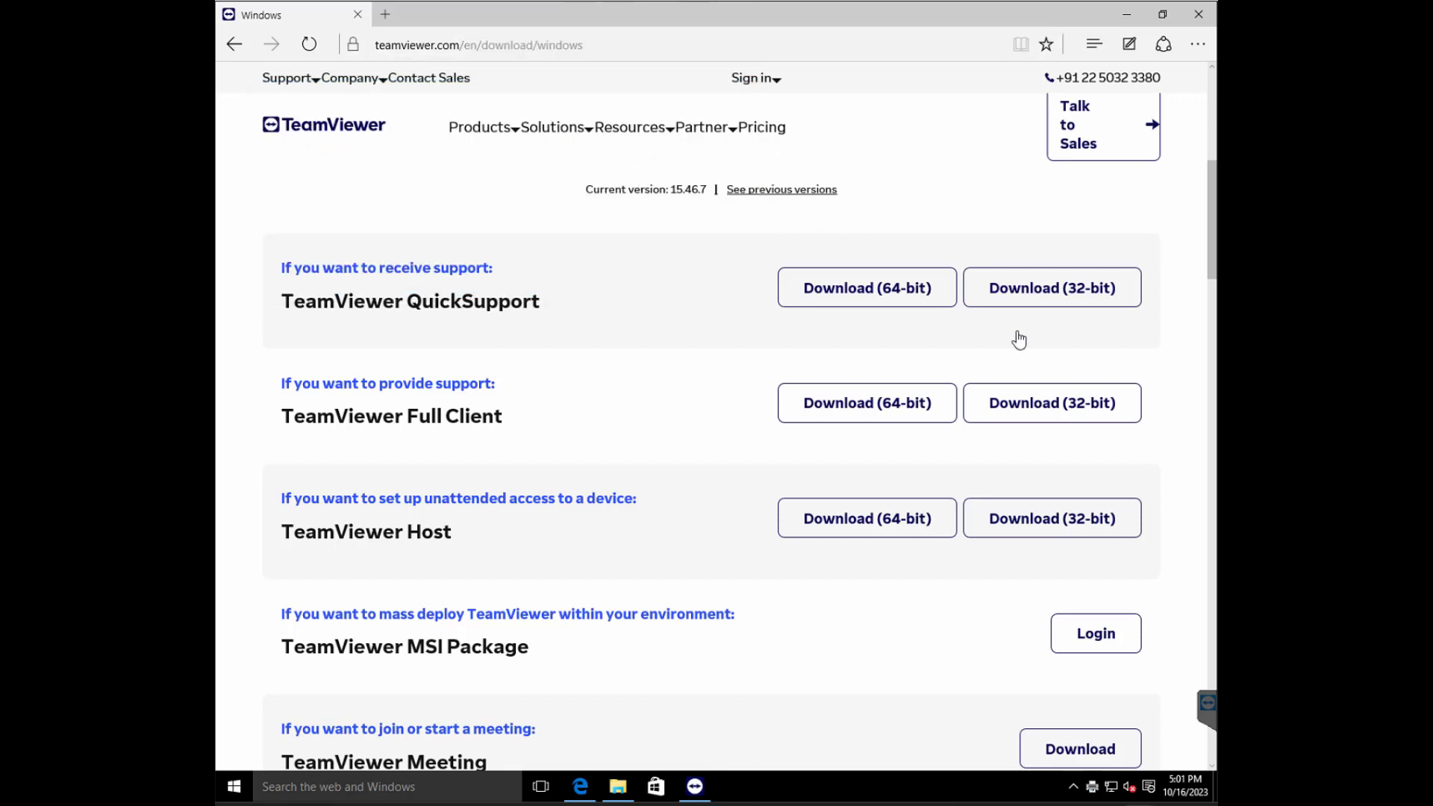